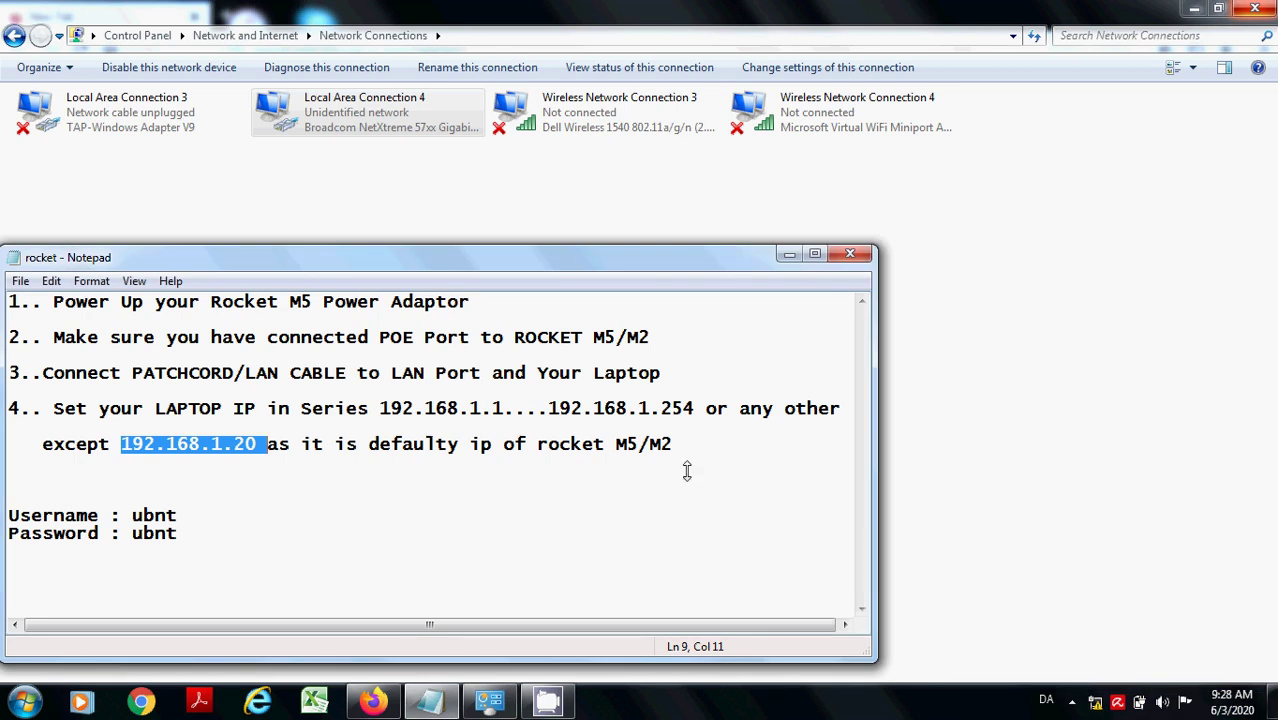
- Review the setup notes, highlighting the step 3 cable-connection instruction
left_click(687, 471)
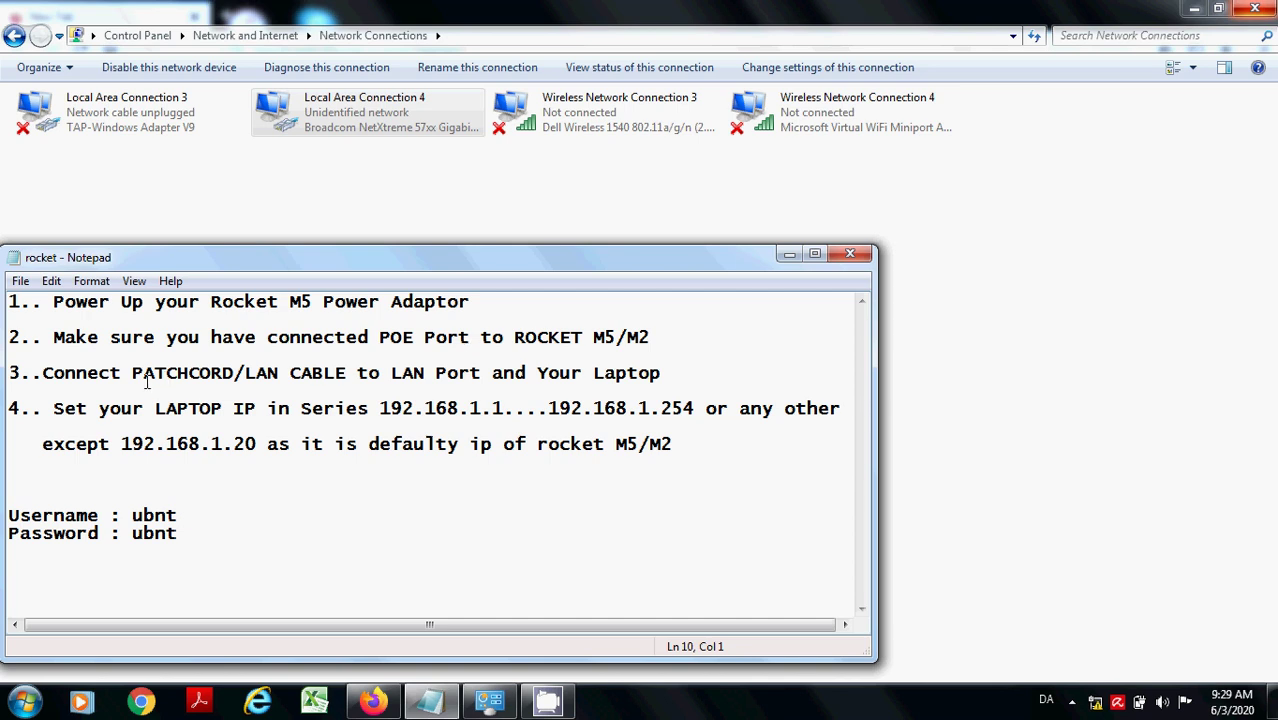
left_click_drag(45, 372, 676, 370)
left_click(676, 370)
- Give Local Area Connection 4 static IPv4 192.168.1.30 with subnet mask 255.255.255.0
right_click(347, 130)
left_click(409, 303)
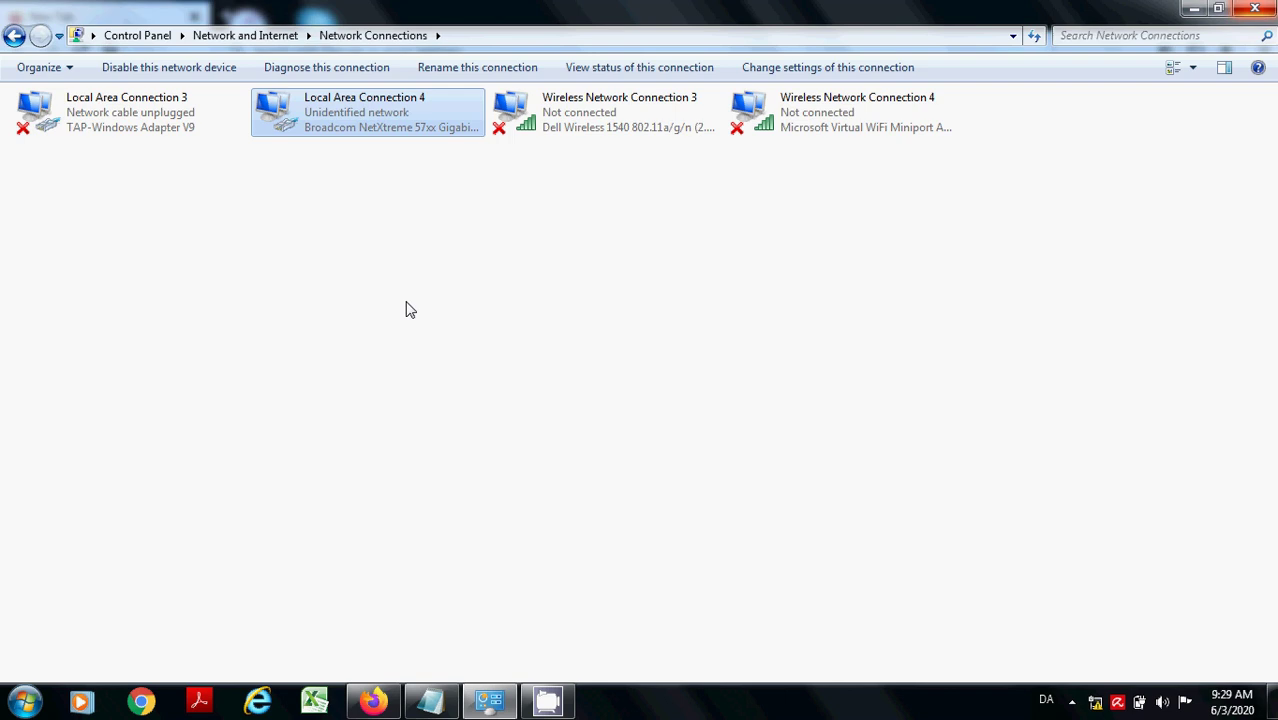
double_click(183, 318)
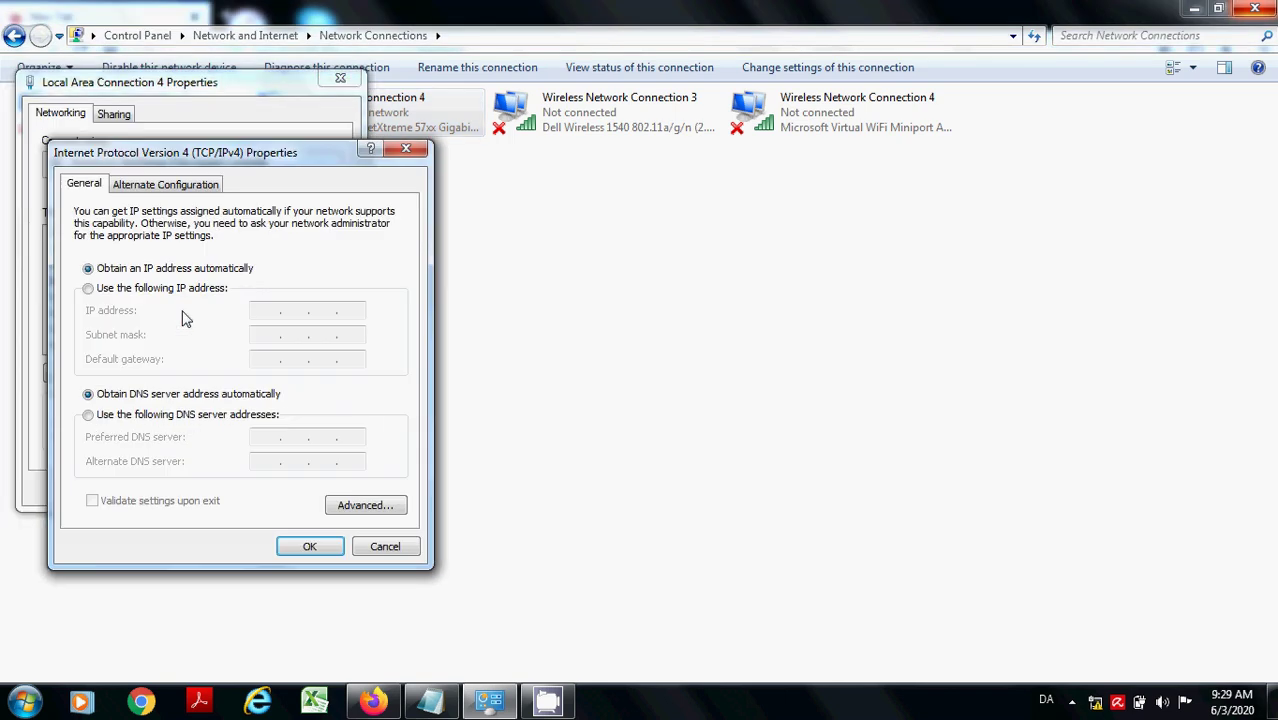
left_click(88, 288)
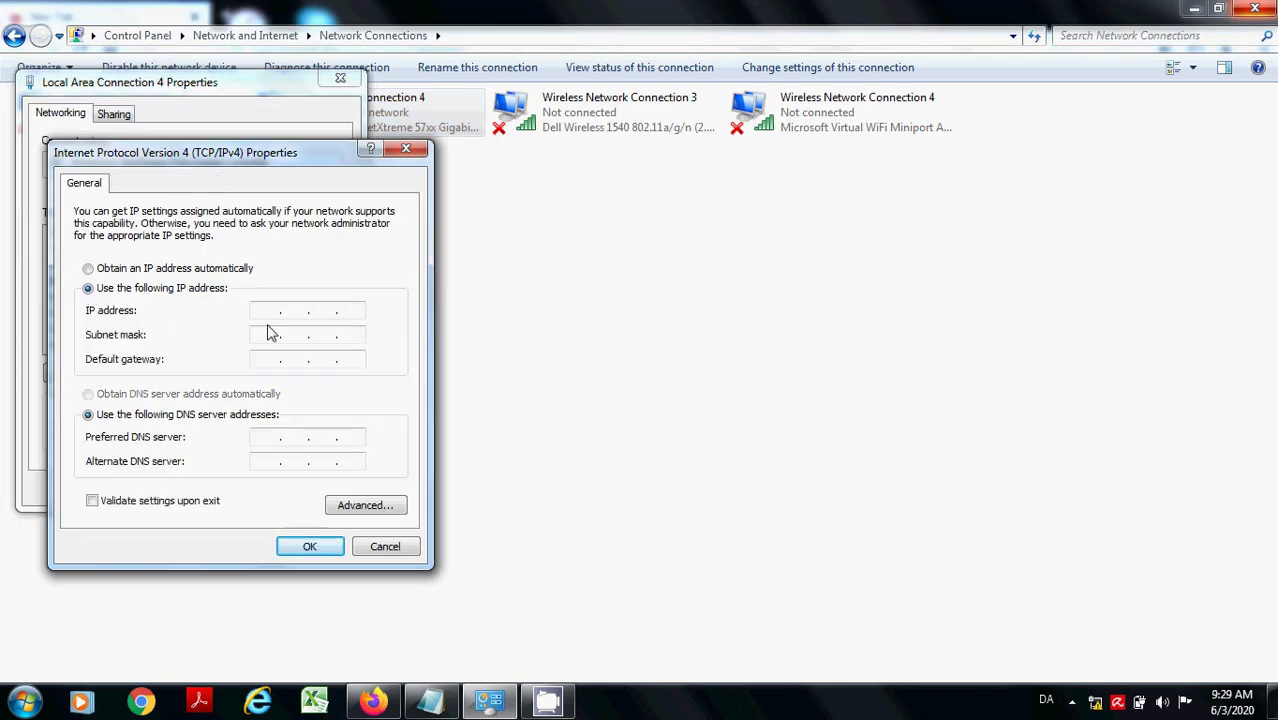
type("192 . 168 . 1 . 30")
left_click(268, 335)
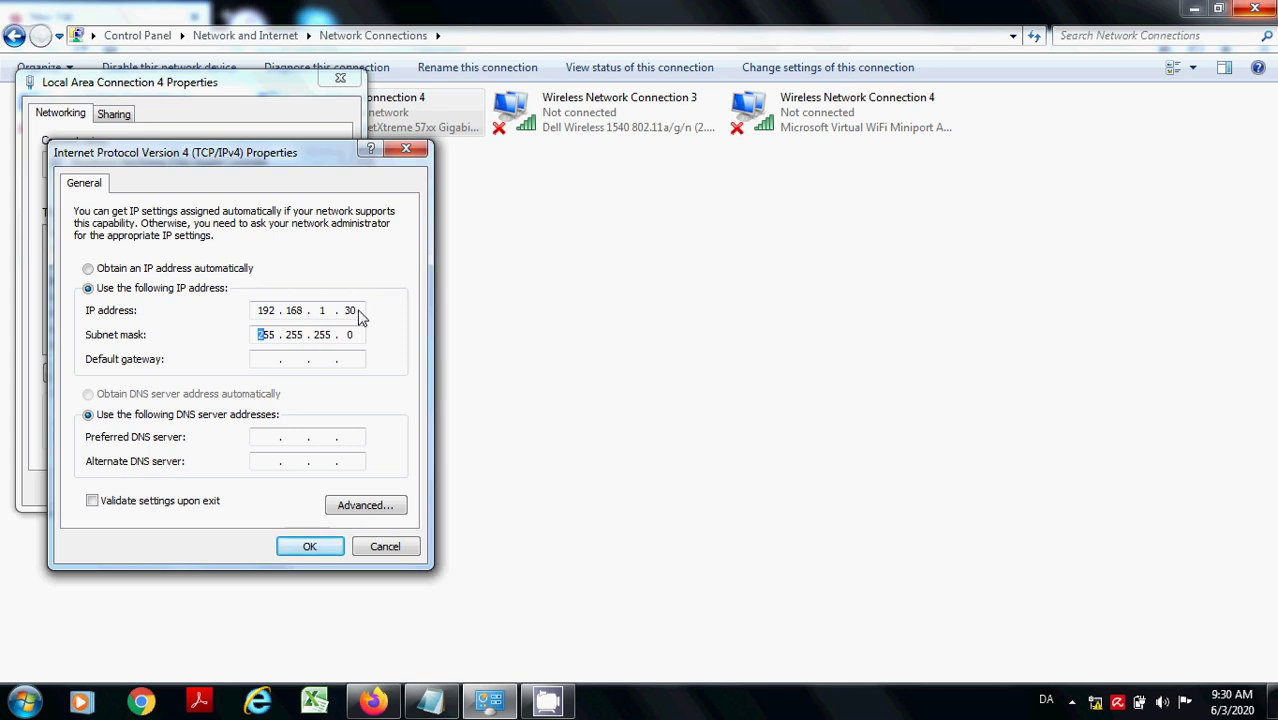
left_click(351, 310)
- Add default gateway 192.168.1.1 and apply the connection's new IPv4 settings
left_click(270, 362)
type("192 . 168 . 1 . 1")
left_click(312, 552)
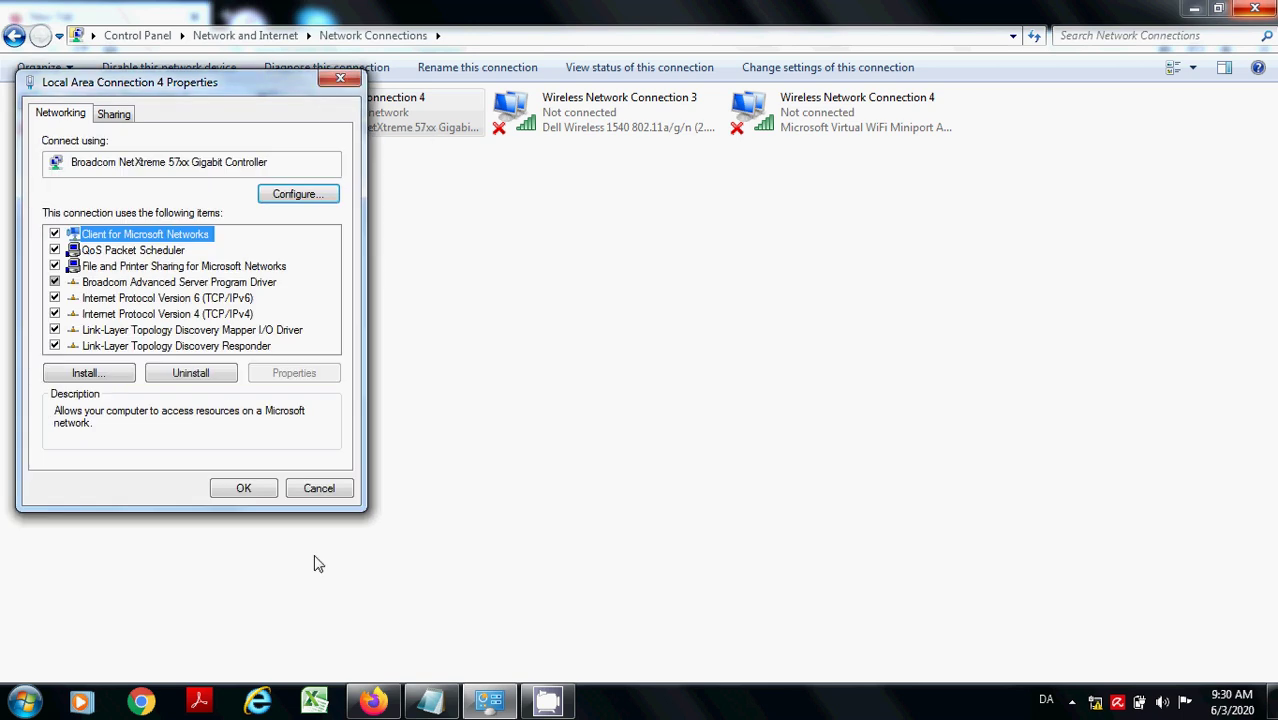
left_click(244, 490)
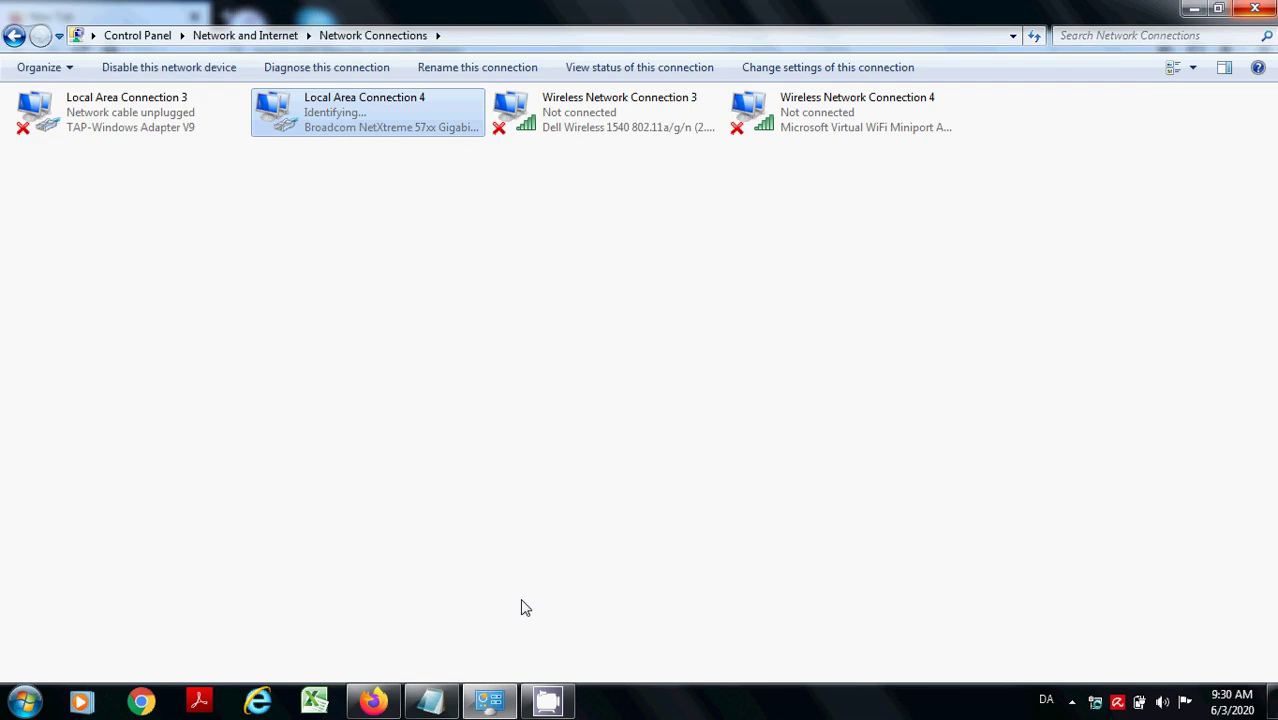
left_click(440, 700)
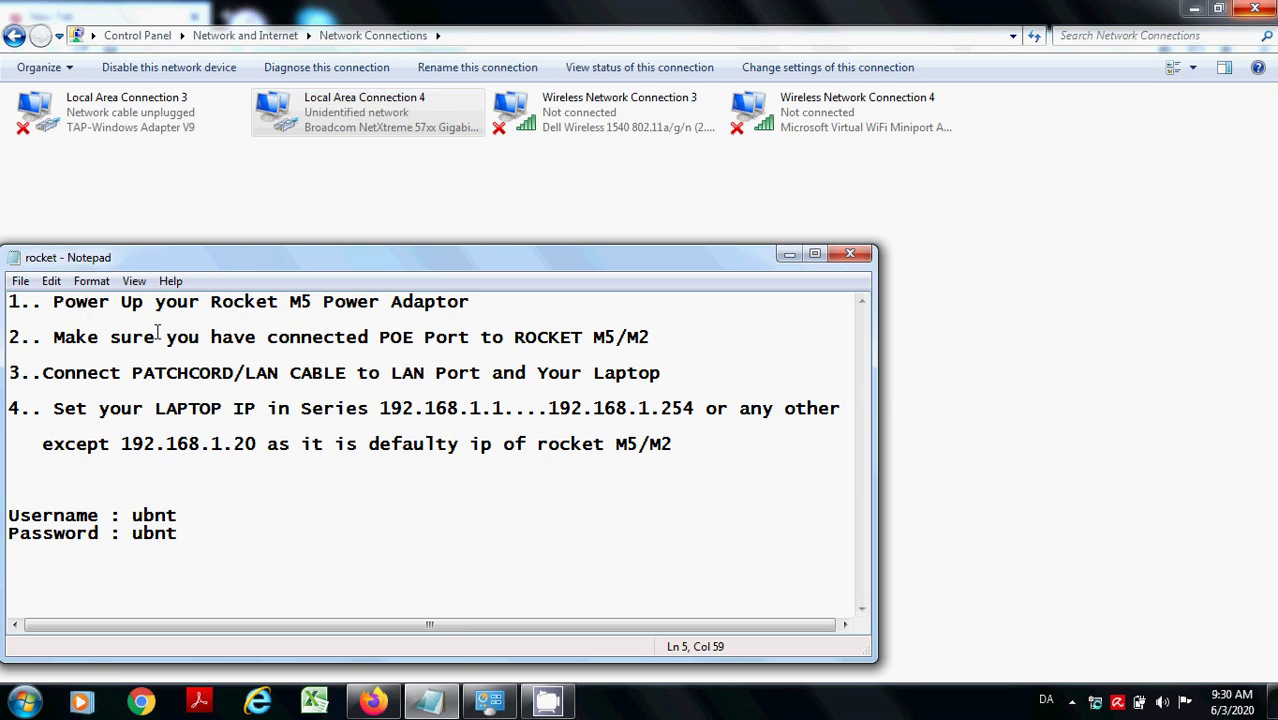
- Load 192.168.1.20 in Firefox and accept the self-signed certificate risk
left_click(372, 700)
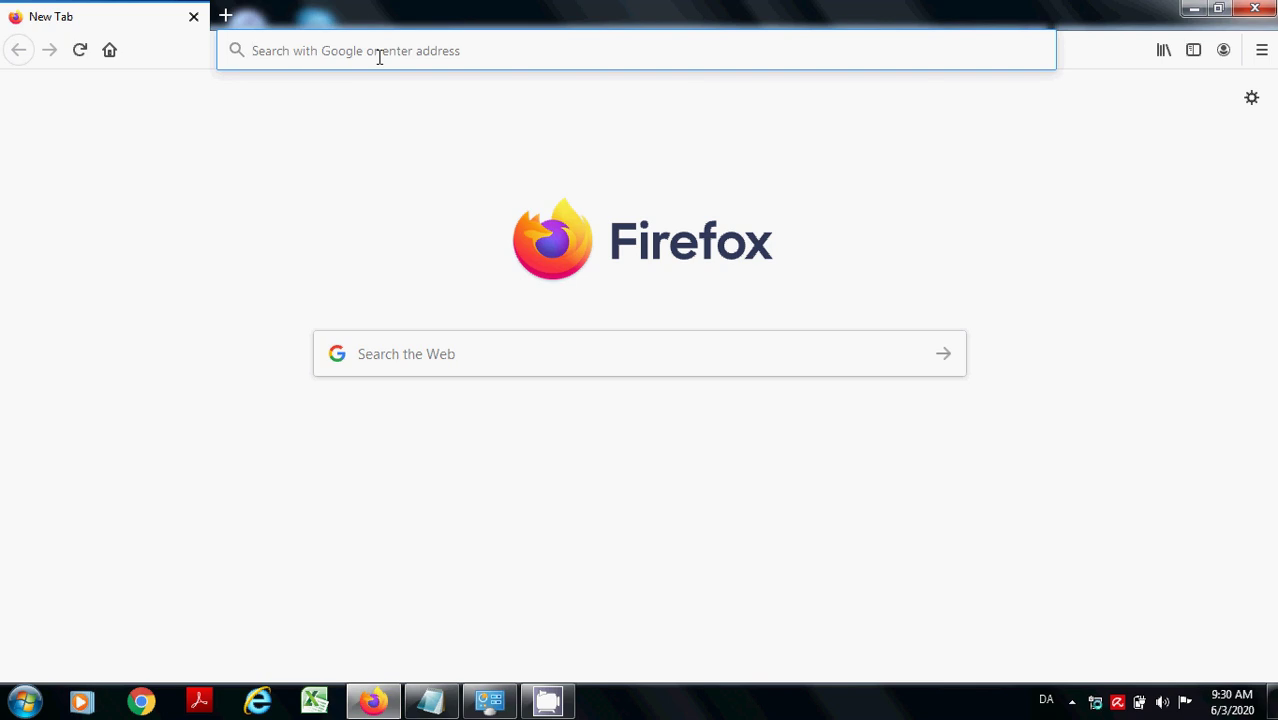
type("192.")
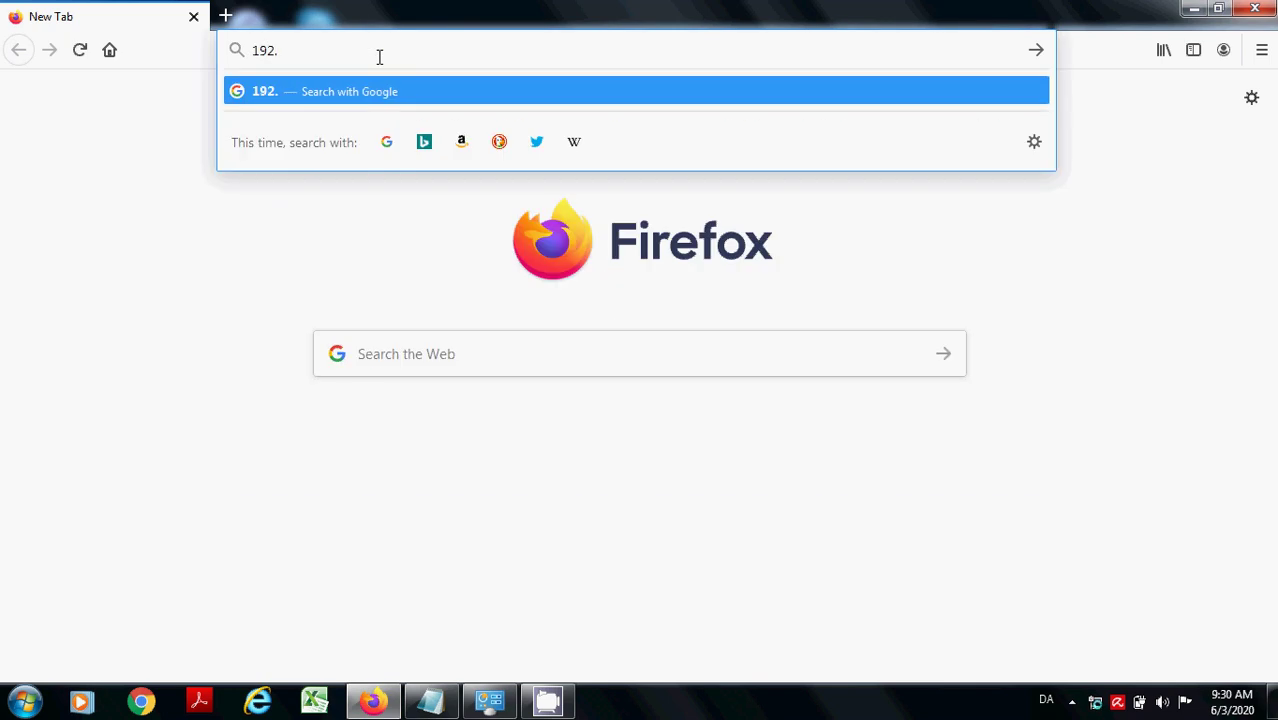
type("168.1.20")
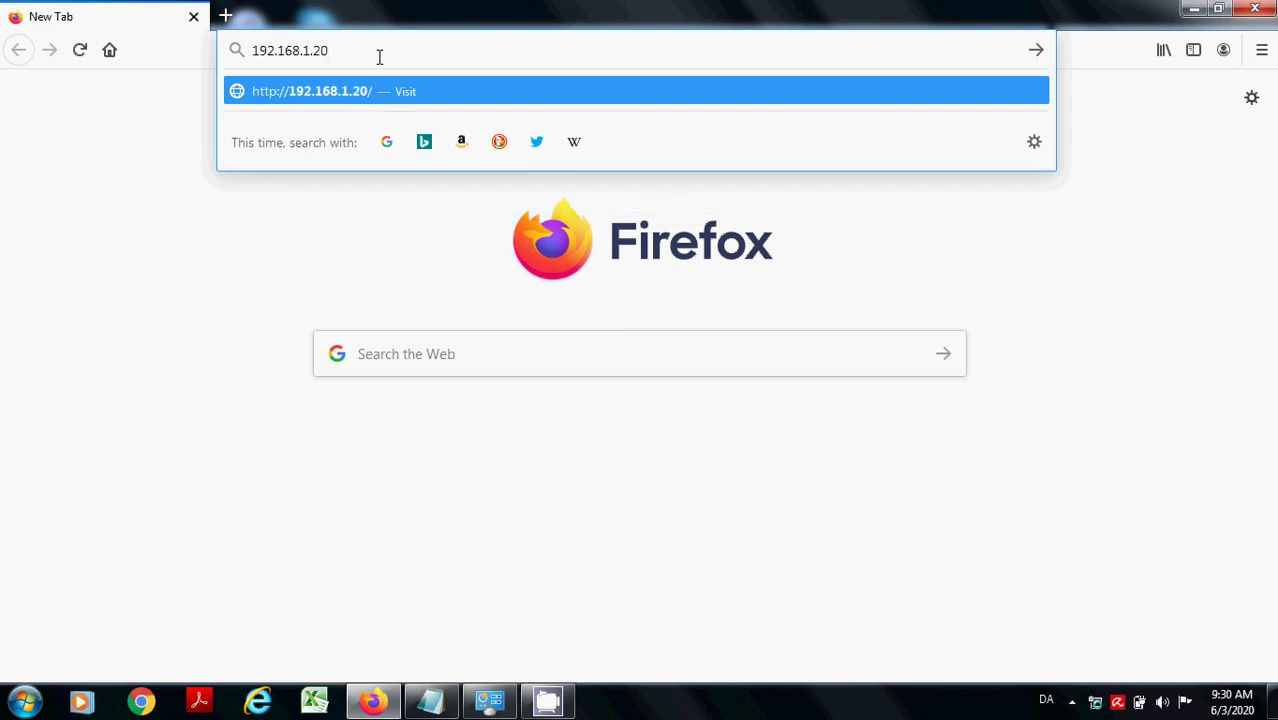
key("Return")
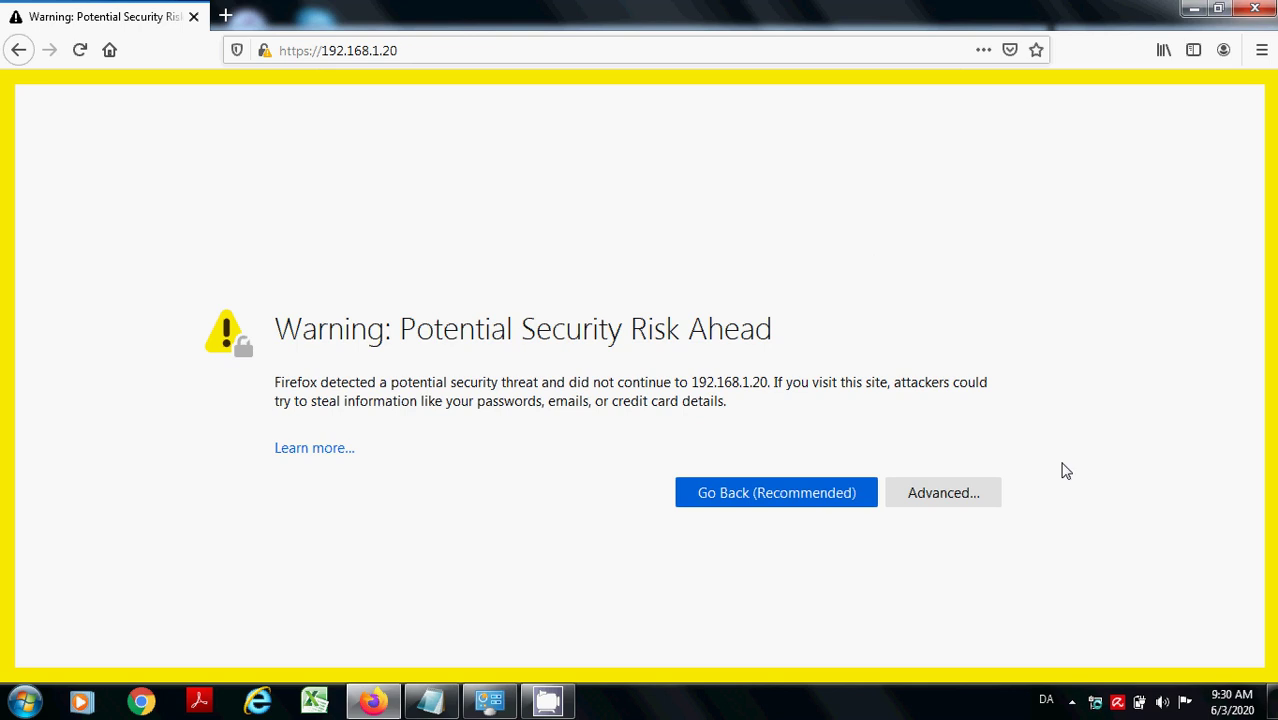
left_click(965, 500)
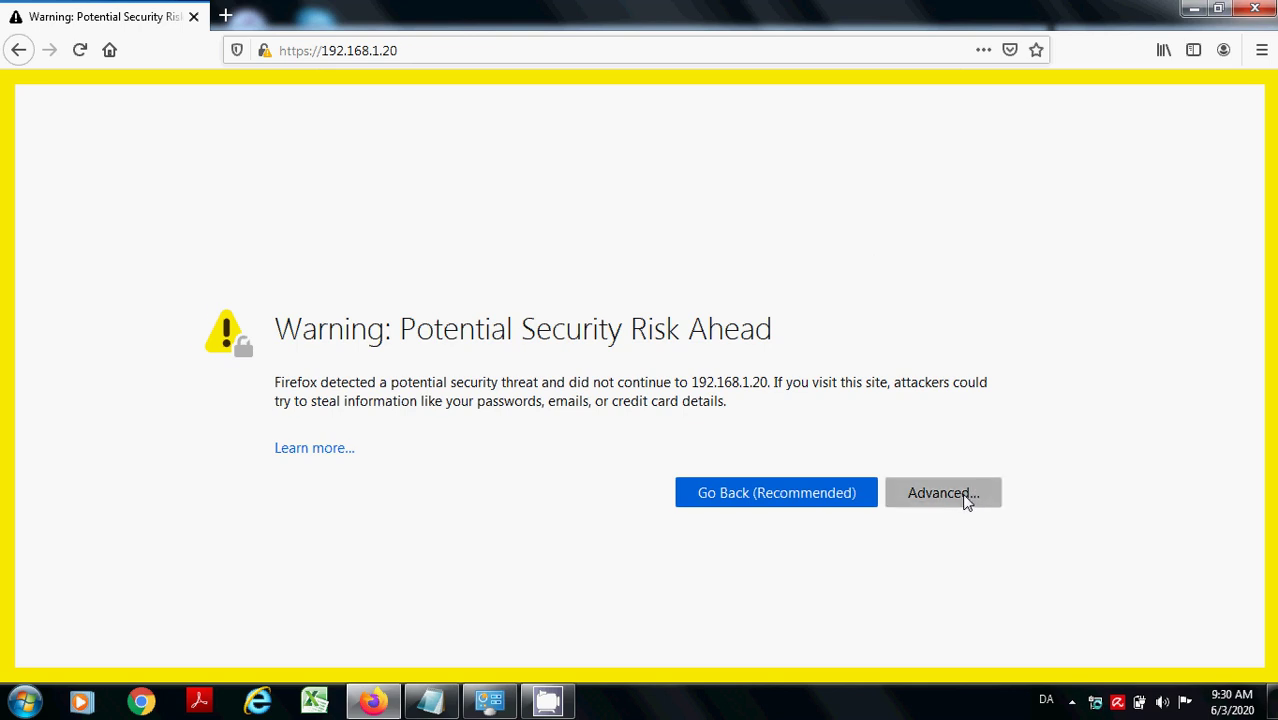
scroll(930, 540, "down", 4)
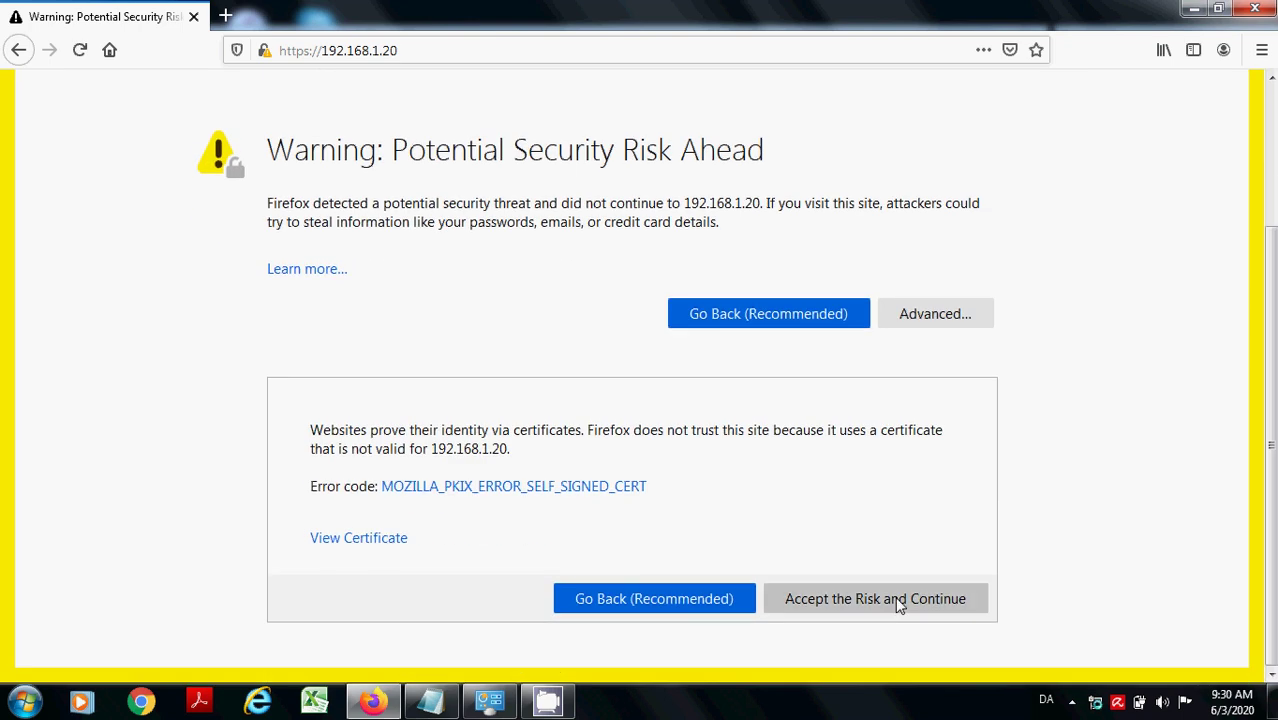
left_click(843, 599)
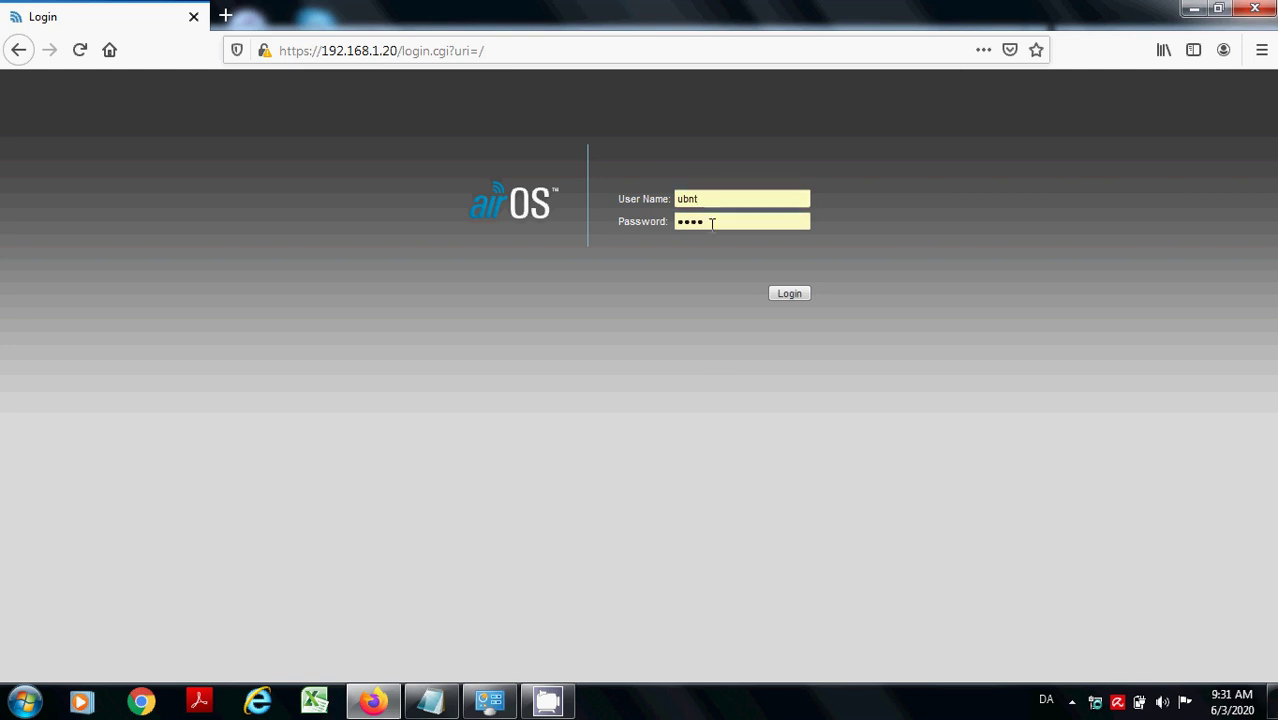
- Enter the default password to log into airOS and dismiss the default-password notice
key("Tab")
type("ubnt")
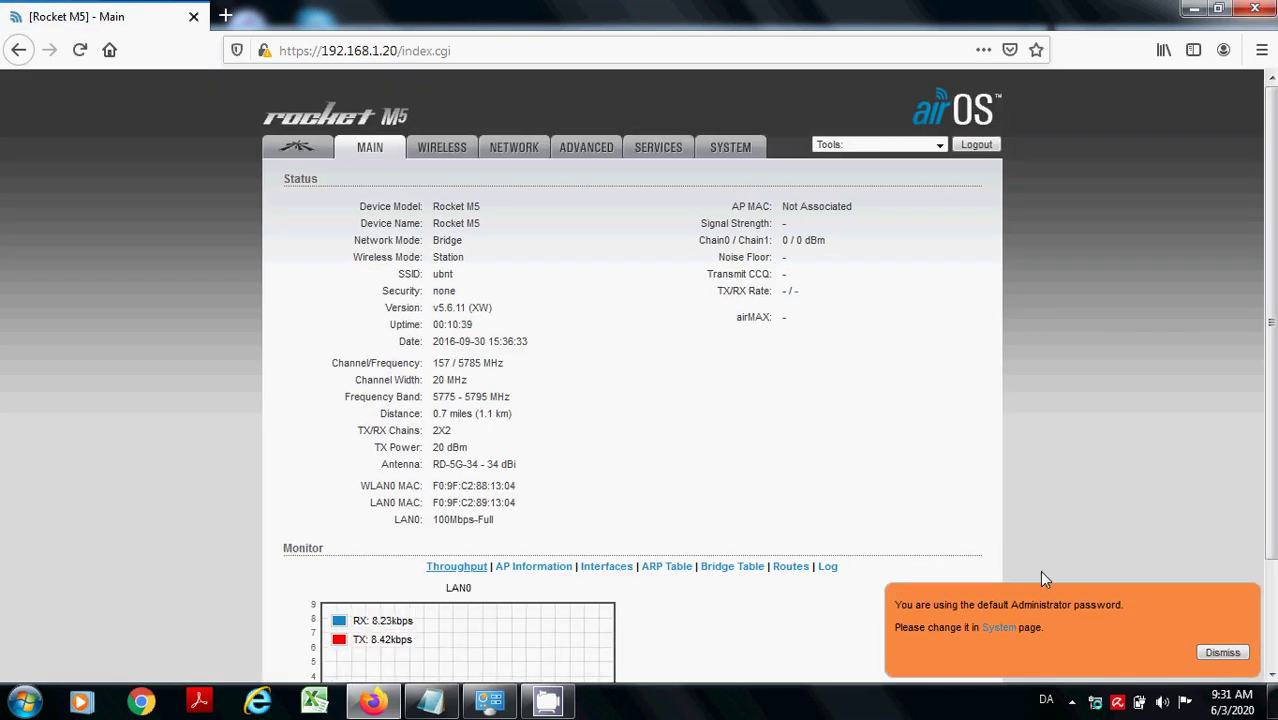
left_click(1212, 656)
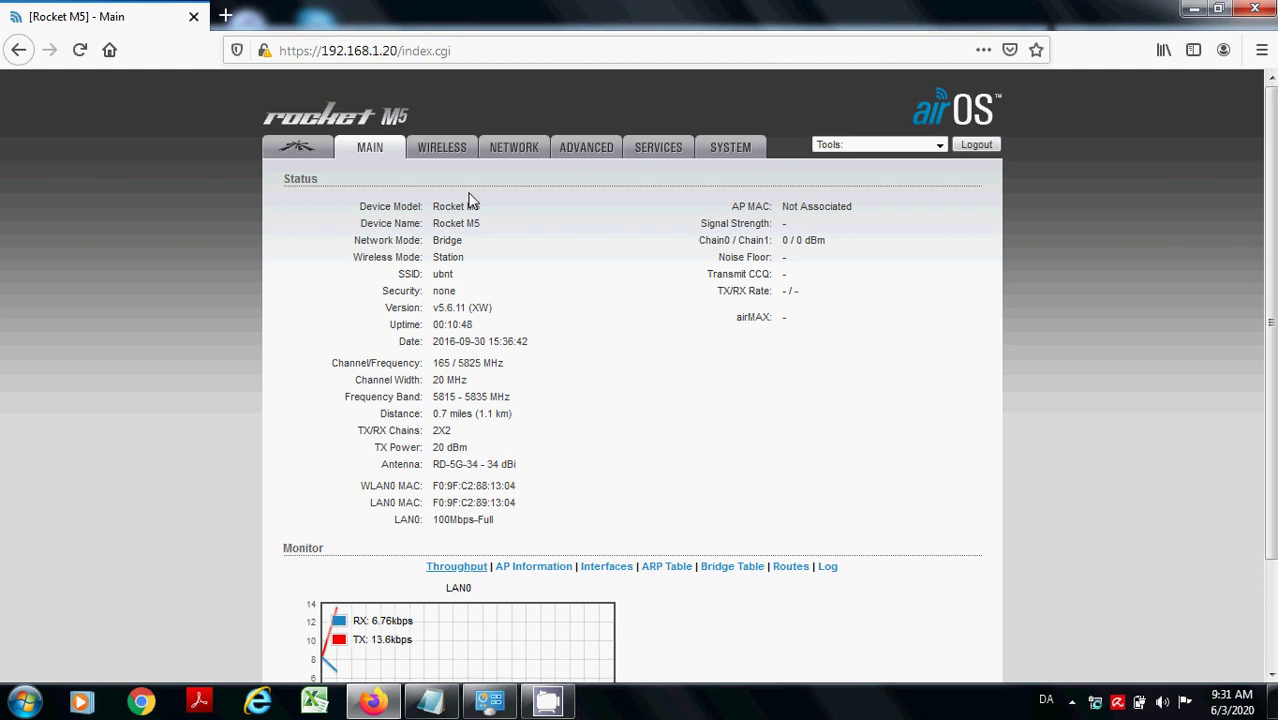
- Open the Wireless page and select the current SSID value ubnt
left_click(443, 150)
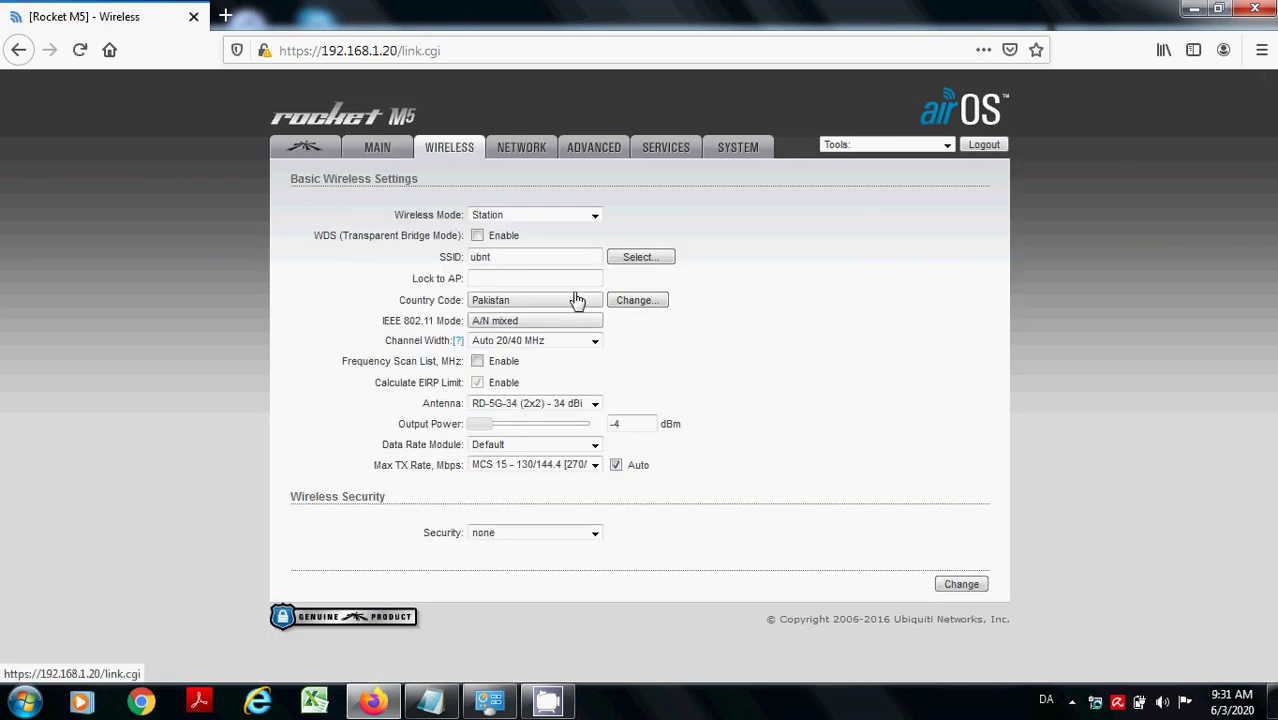
left_click(501, 256)
double_click(501, 256)
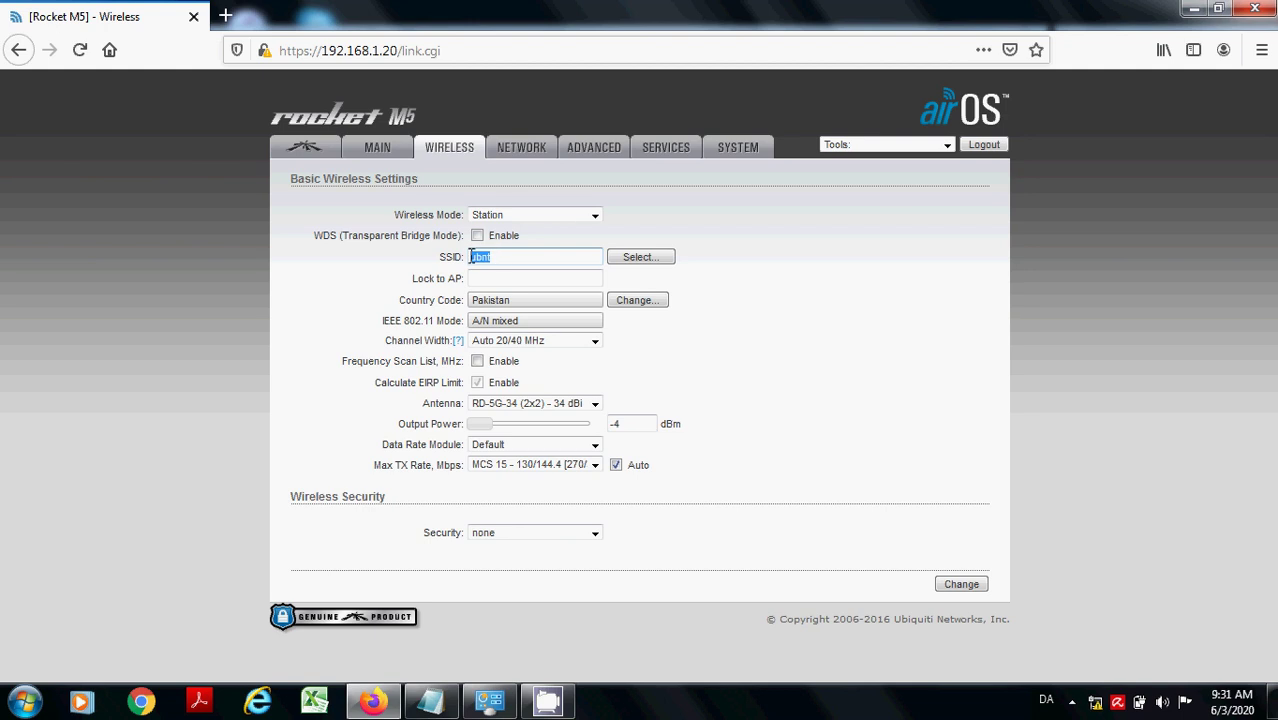
double_click(443, 256)
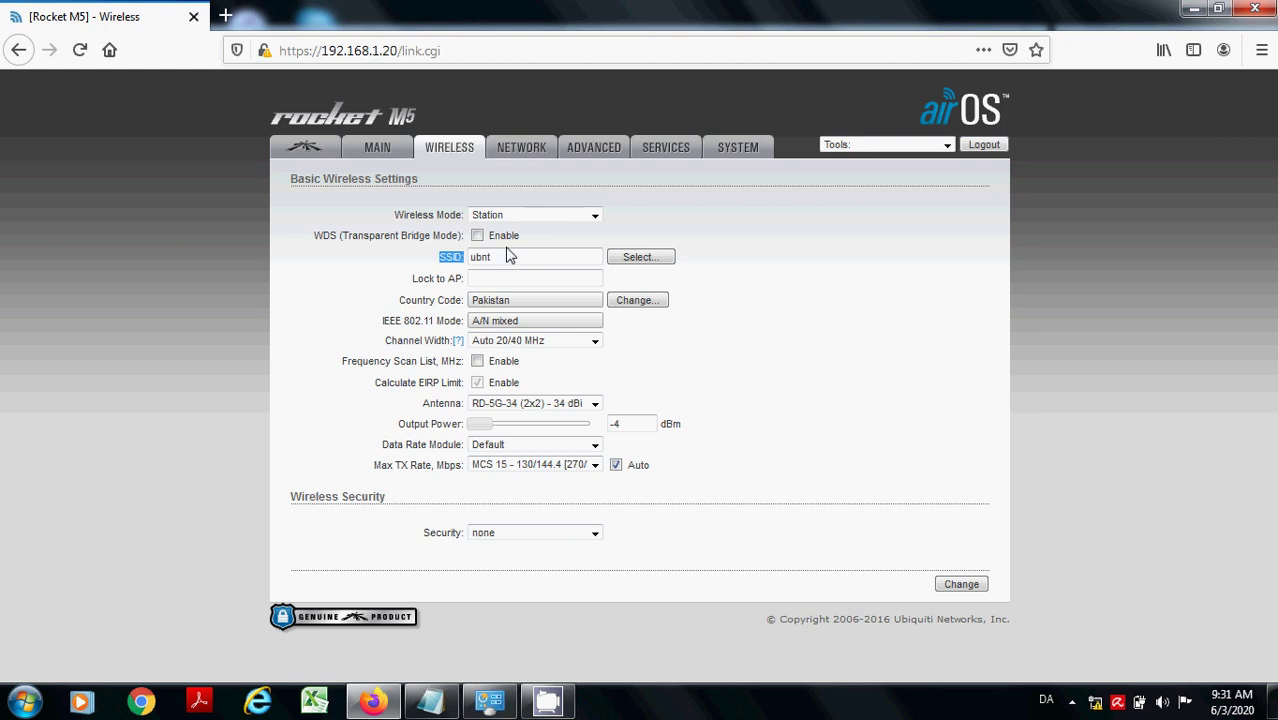
left_click(430, 257)
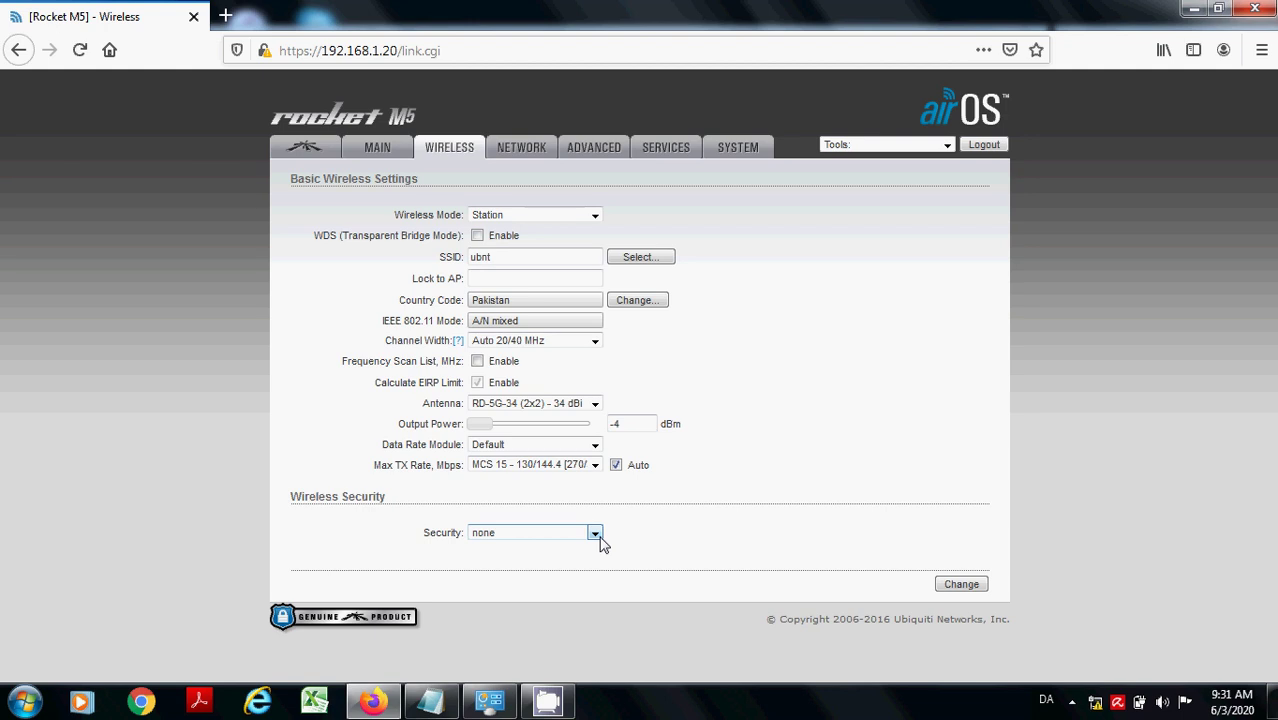
- Set wireless security to WPA-AES and enter the WPA preshared key
left_click(595, 534)
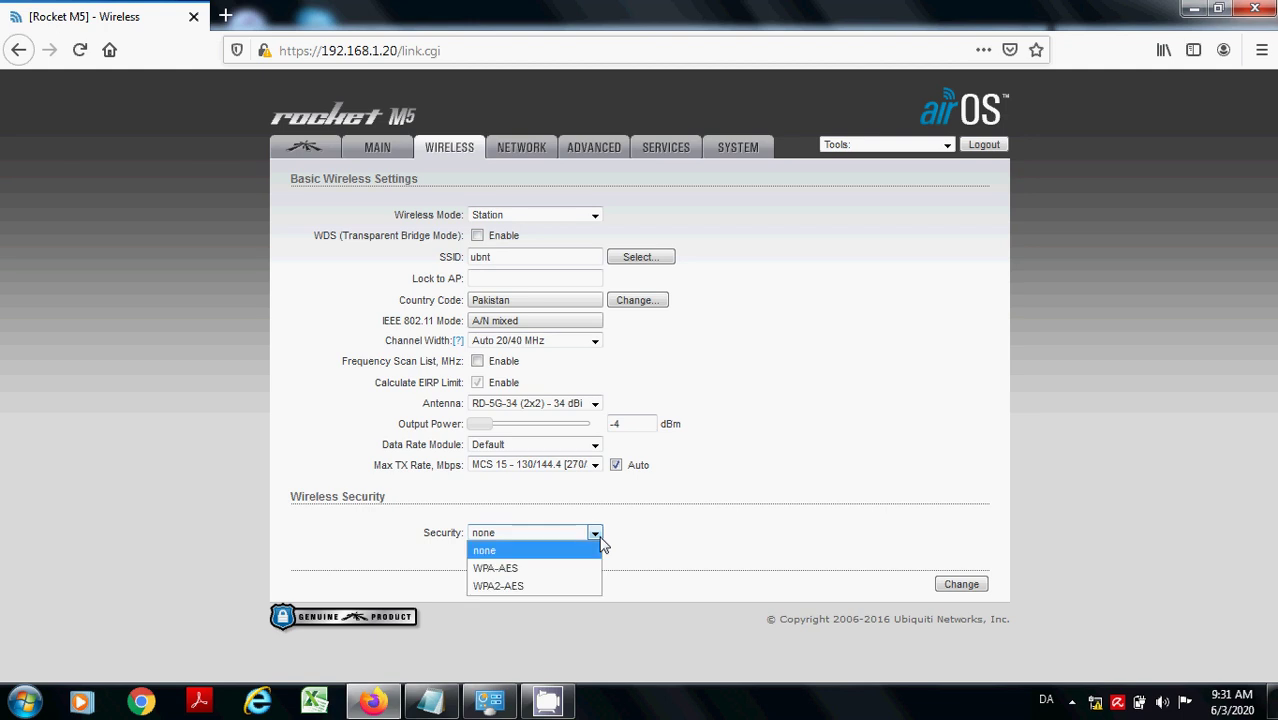
left_click(560, 568)
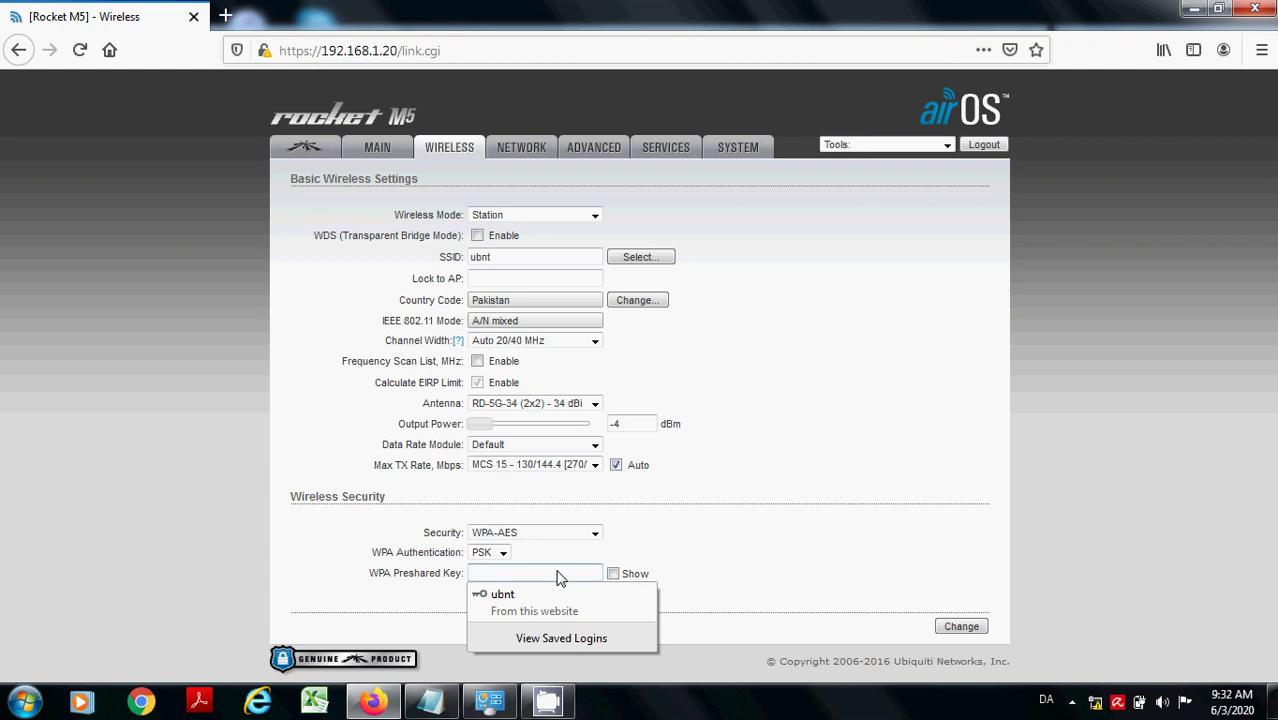
key("Escape")
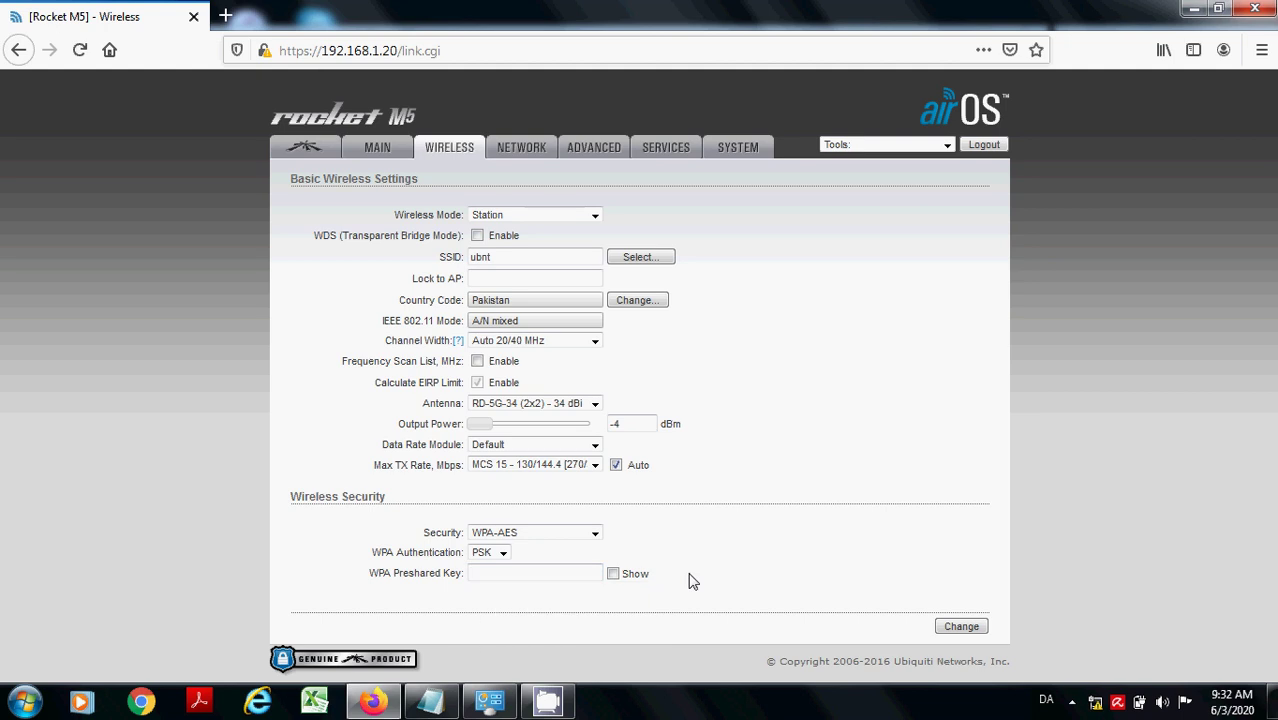
left_click(524, 575)
key("Escape")
type("•••••••")
double_click(530, 576)
left_click(742, 555)
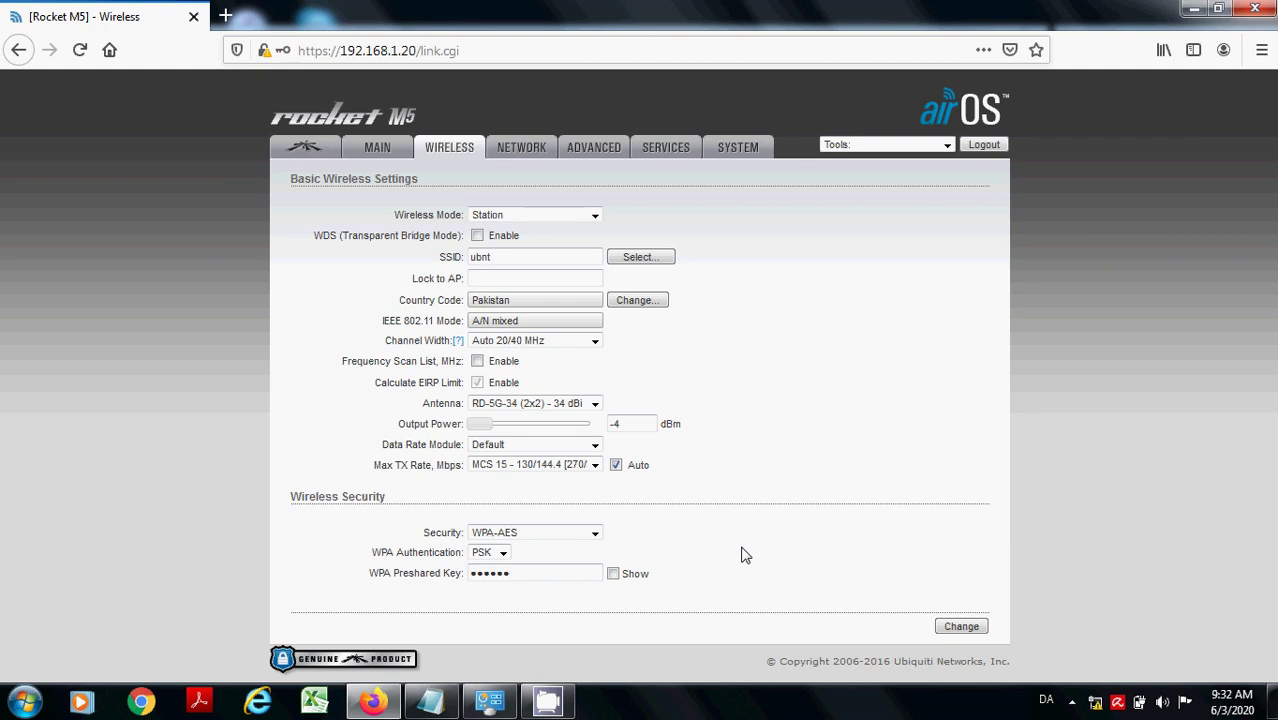
- On the Network page, change the network mode from Router to Bridge, keeping management IP static
left_click(534, 152)
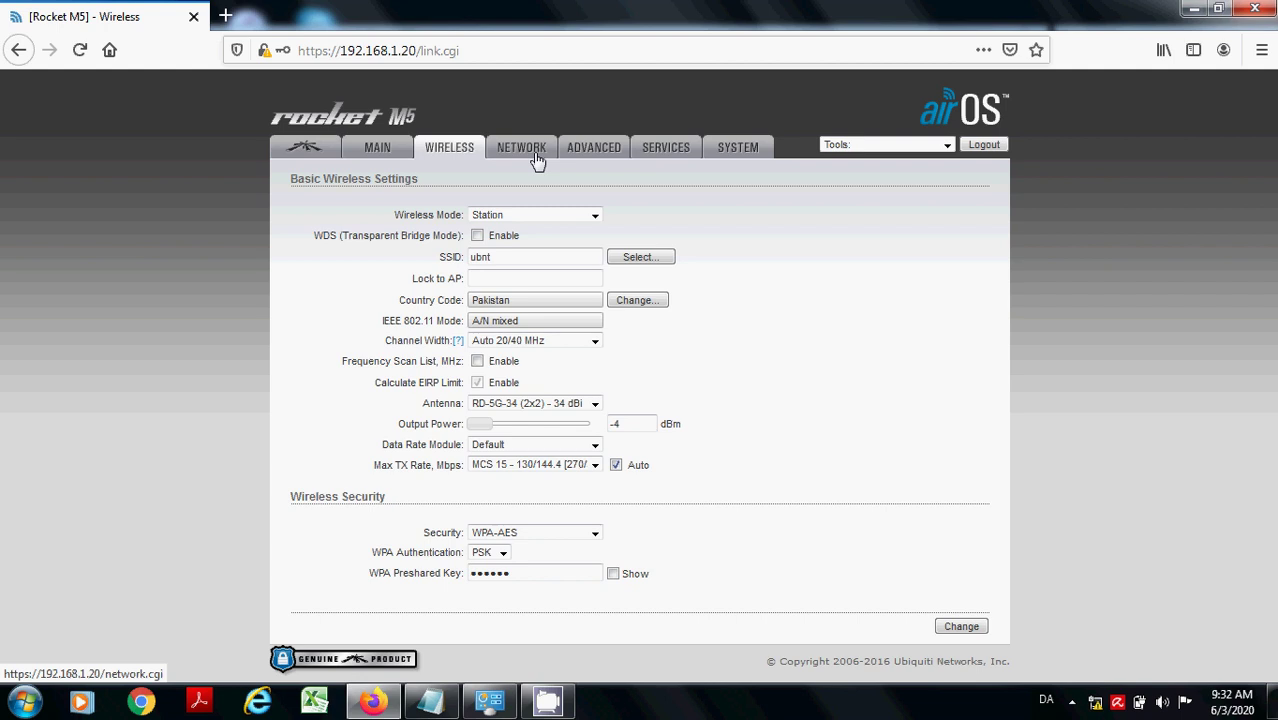
left_click(514, 213)
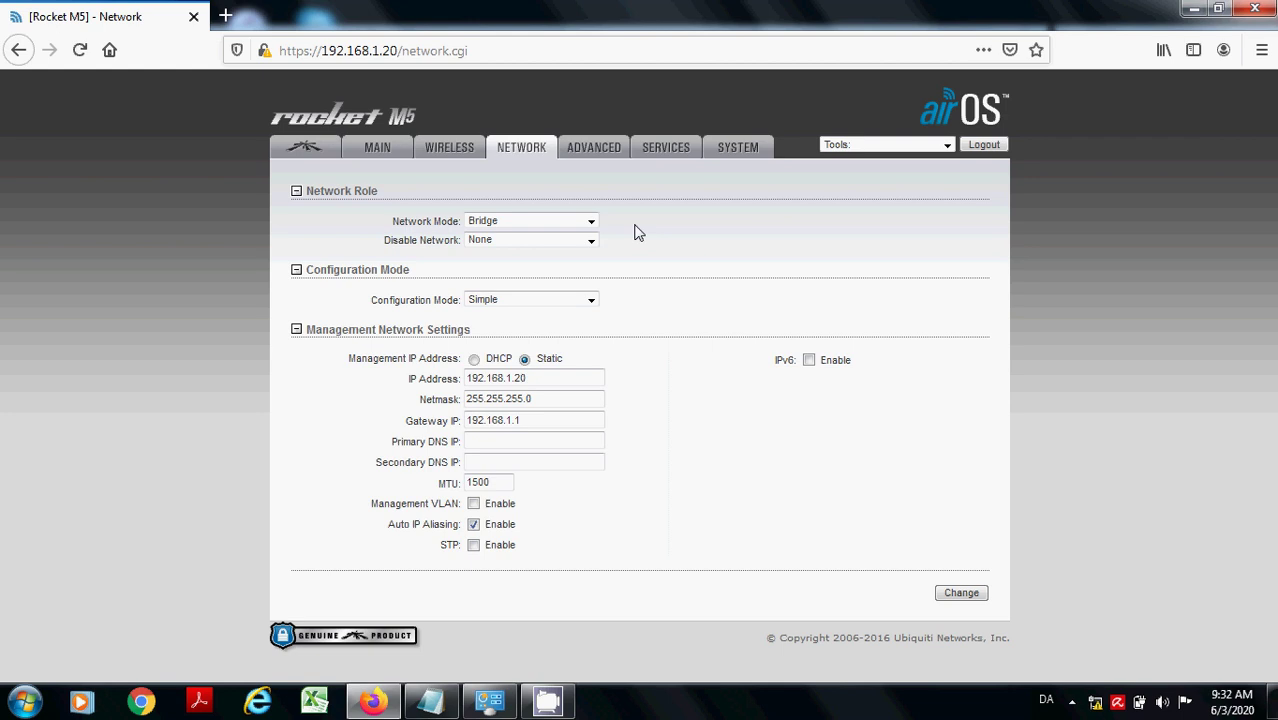
left_click(589, 222)
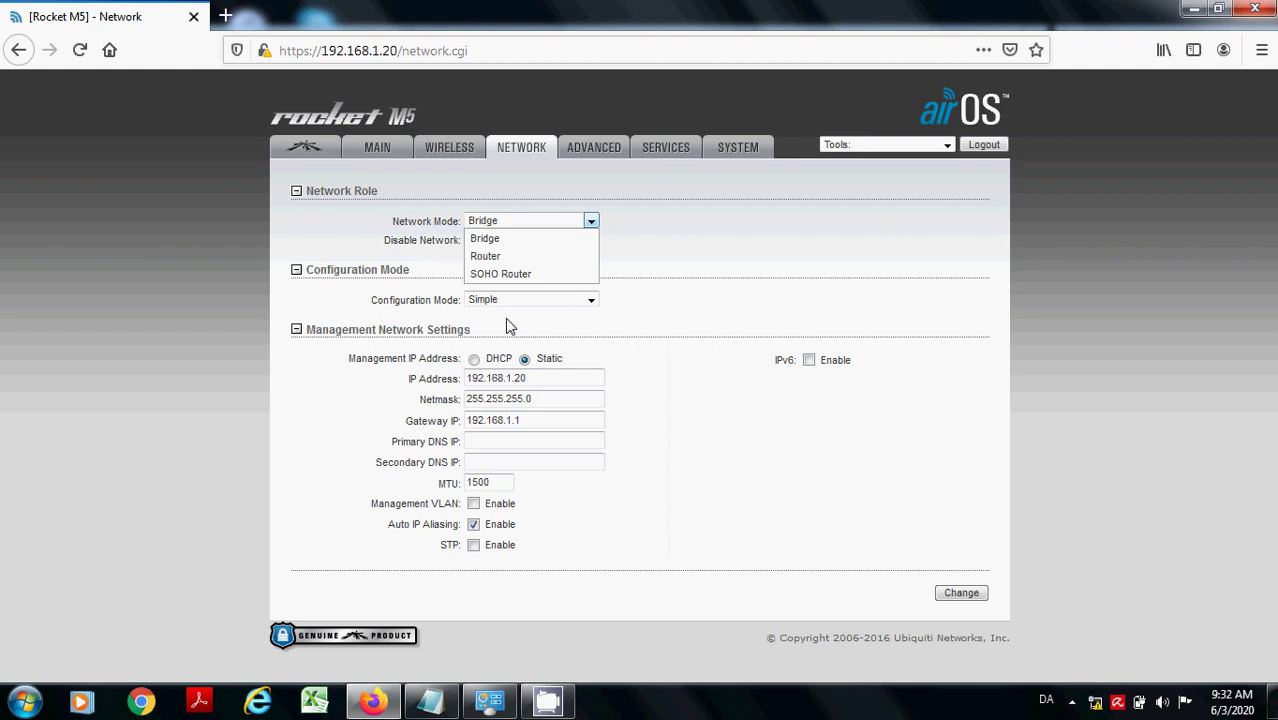
left_click(524, 257)
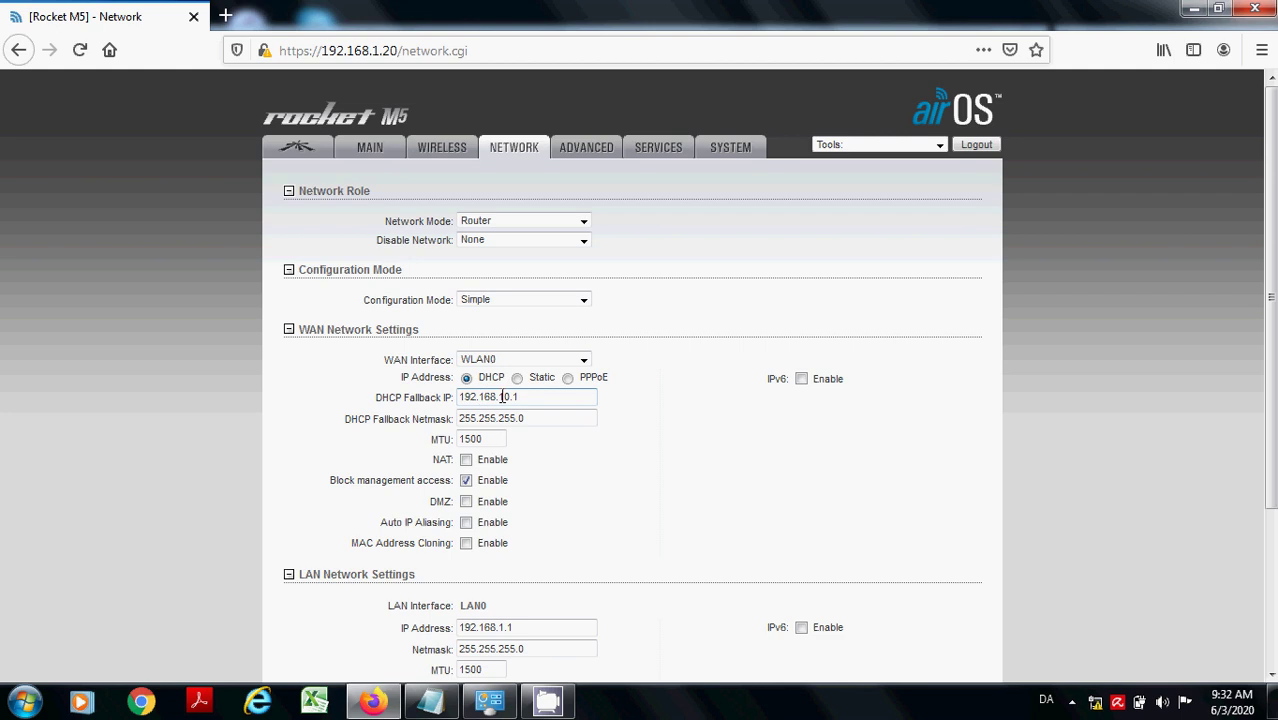
left_click(498, 398)
left_click(583, 222)
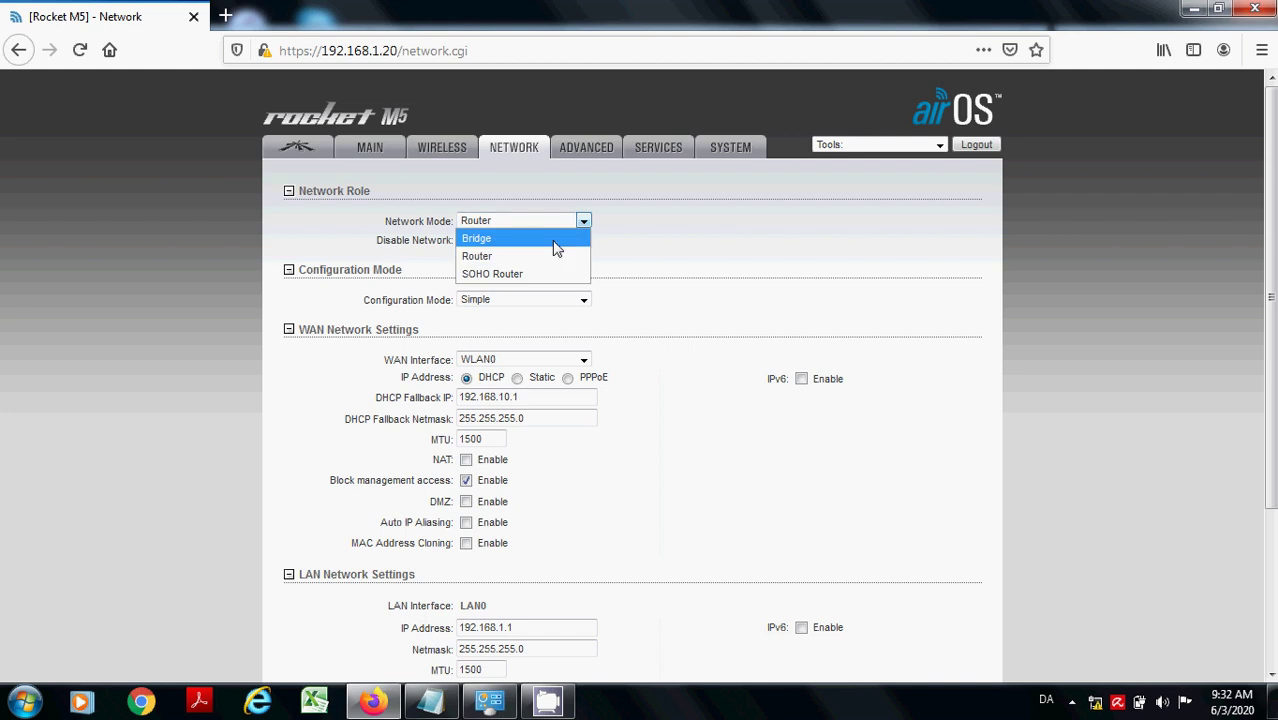
left_click(556, 240)
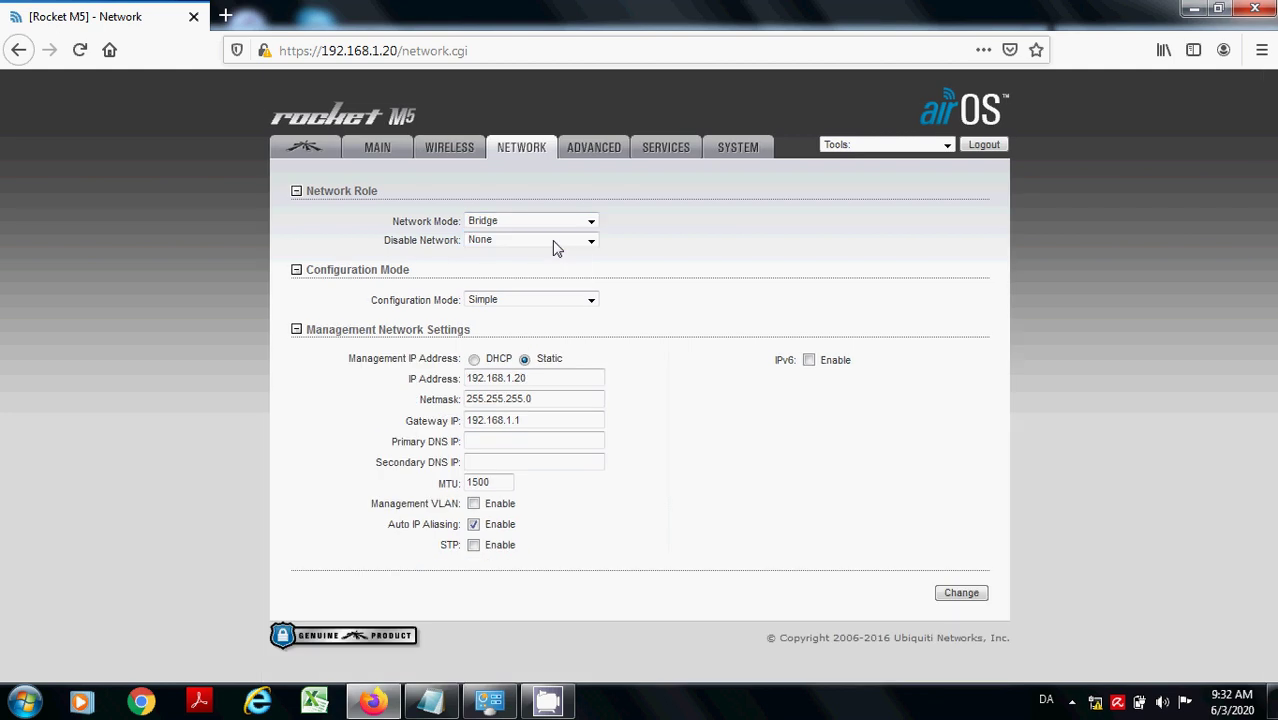
left_click(530, 379)
- Change the management IP to 192.168.2.30 and the gateway to 192.168.2.1
double_click(509, 378)
type("2")
left_click(510, 420)
double_click(512, 420)
key("BackSpace")
key("BackSpace")
key("BackSpace")
type("2.1")
double_click(539, 377)
type("30")
left_click_drag(471, 378, 528, 420)
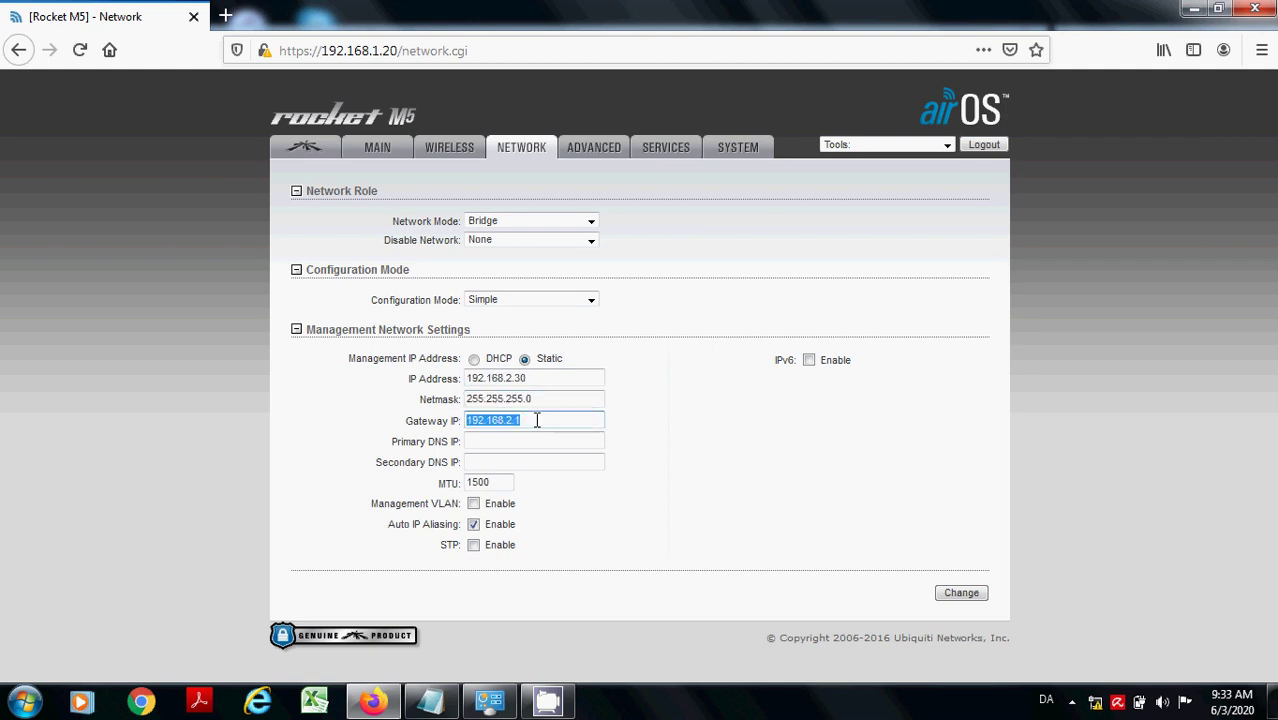
double_click(539, 379)
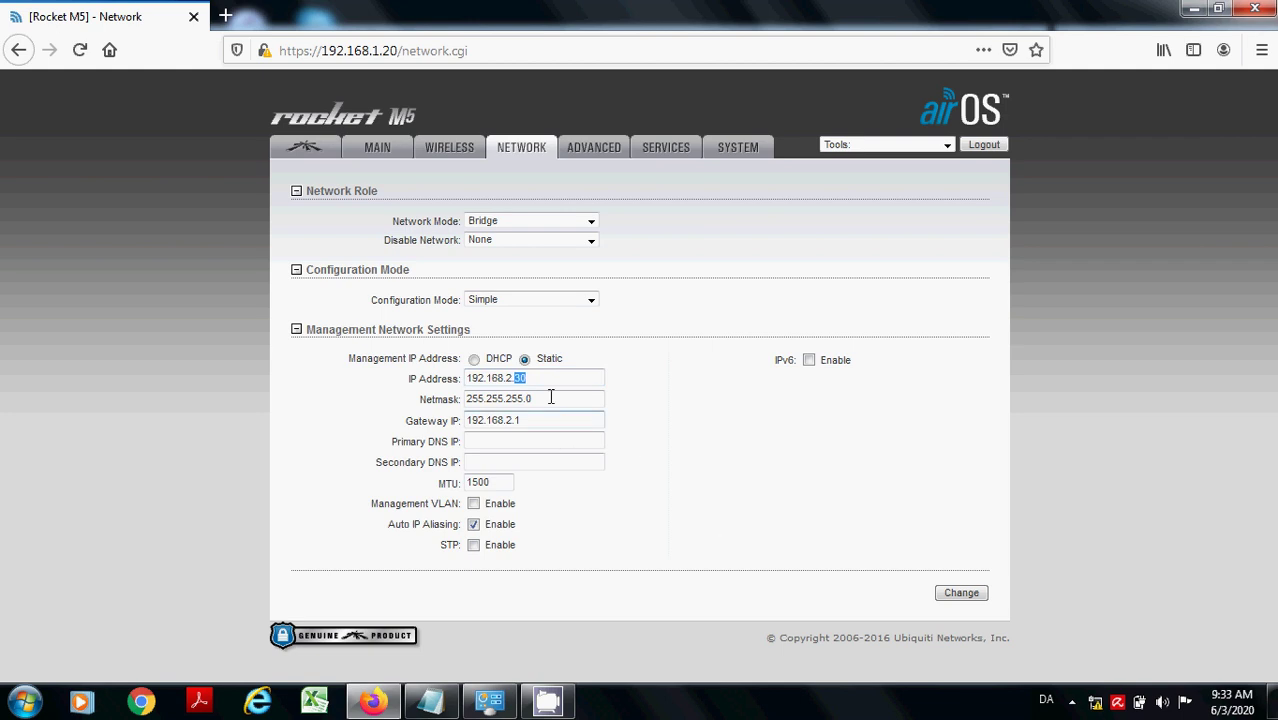
left_click(547, 385)
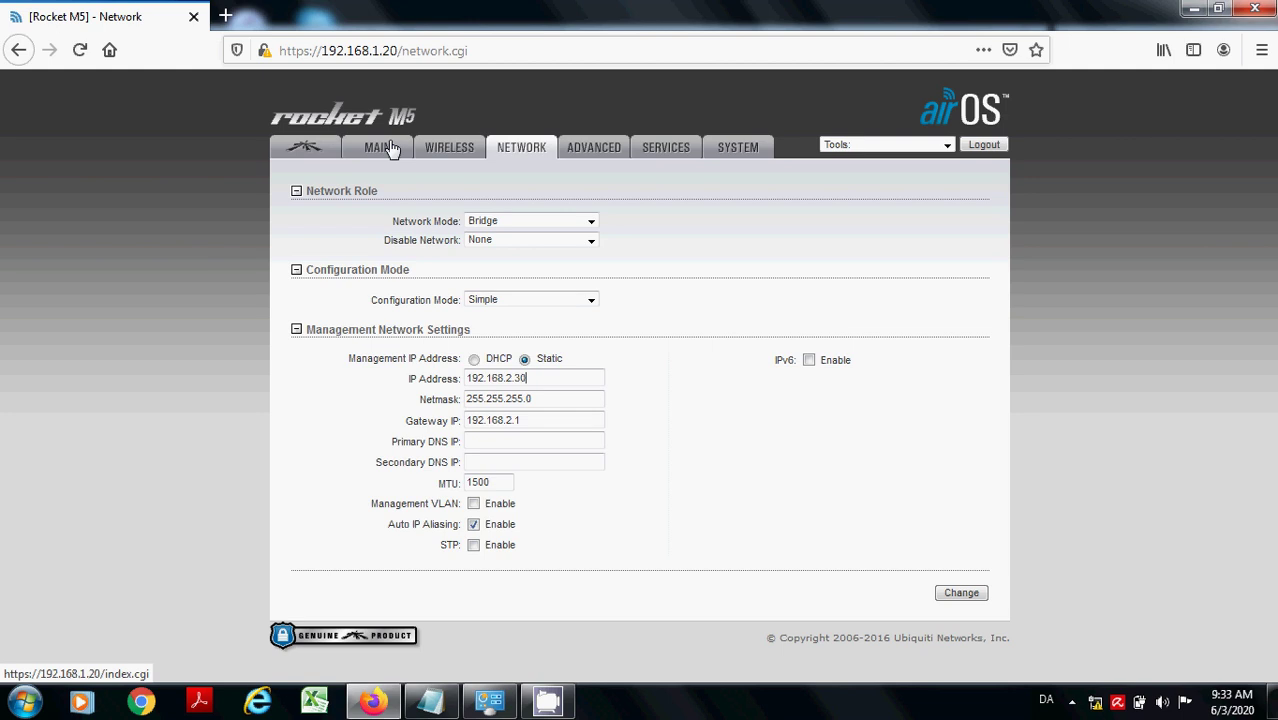
- Replace the SSID ubnt with Home, then run a site survey and minimize it
left_click(456, 158)
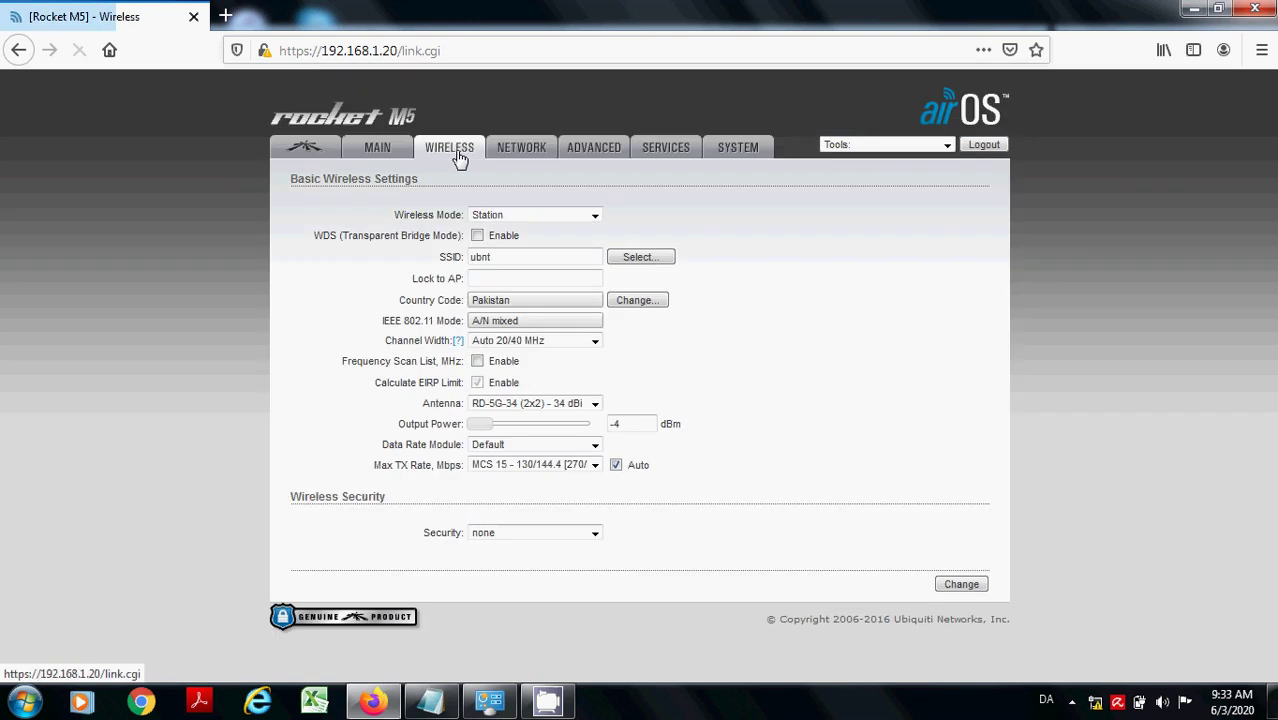
double_click(527, 260)
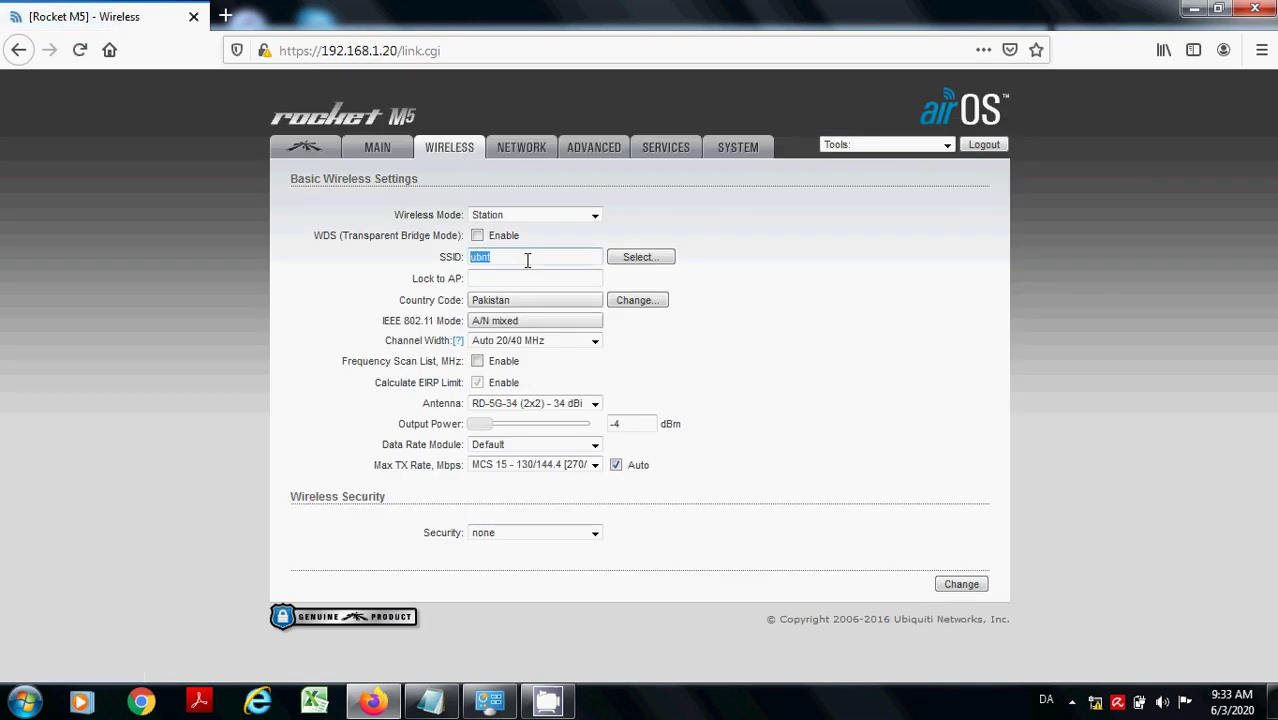
type("Home")
left_click(643, 258)
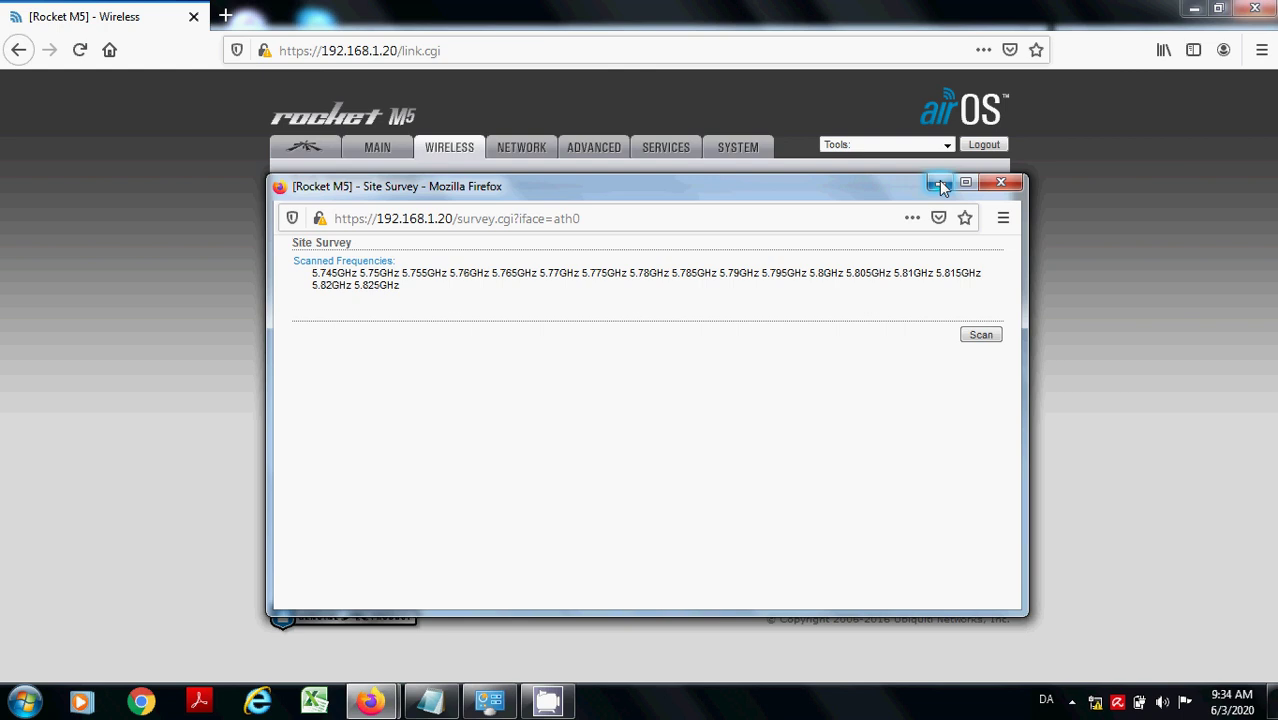
left_click(939, 184)
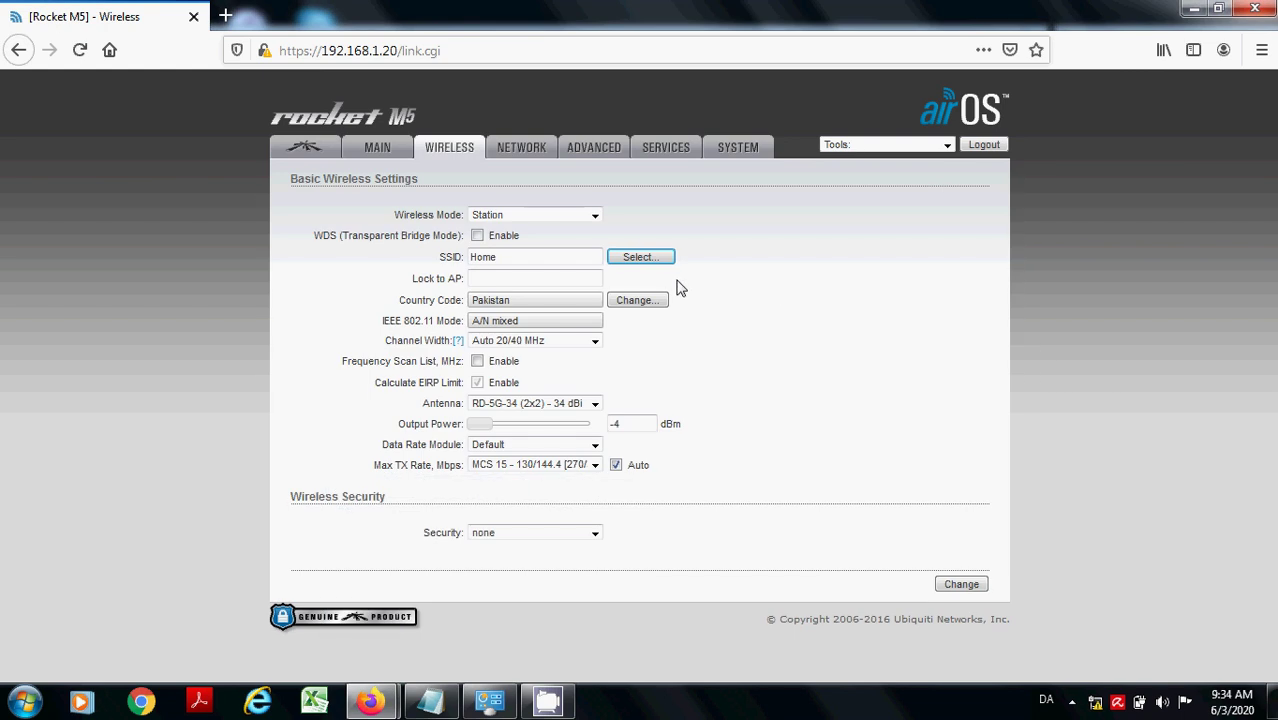
- Choose WPA-AES security, enter the preshared key, and submit the wireless changes
left_click(594, 535)
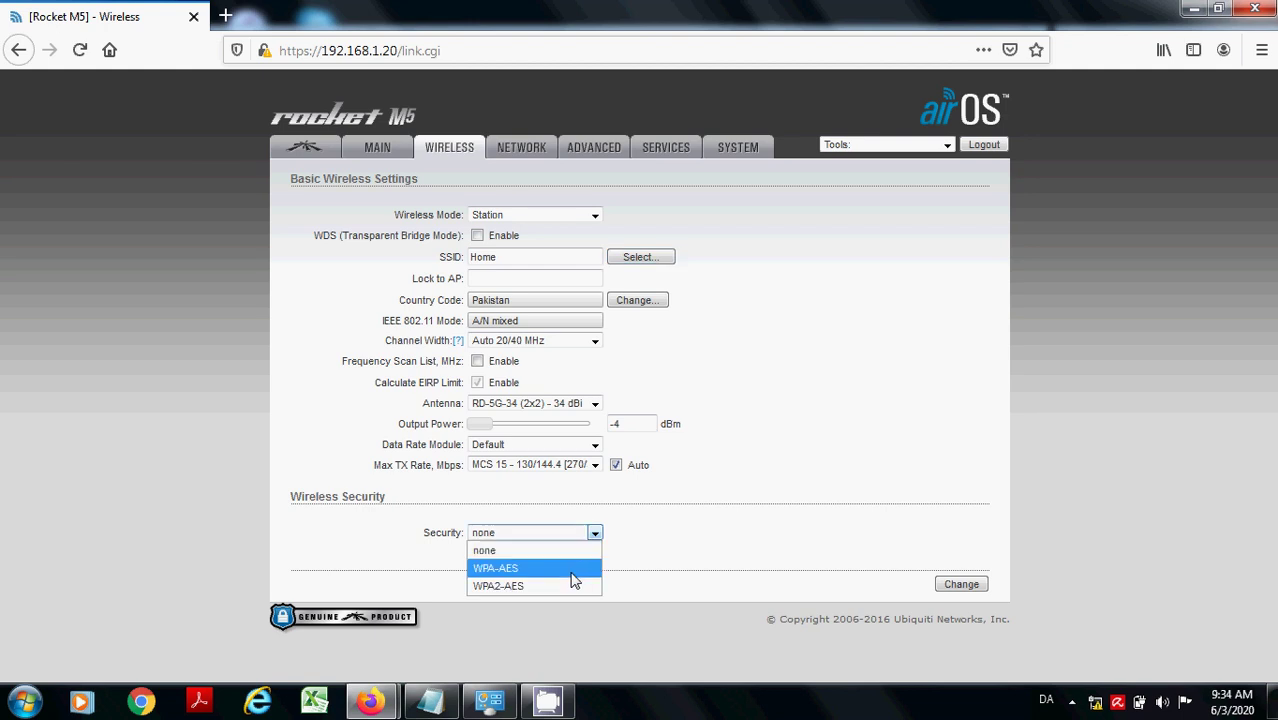
left_click(578, 566)
left_click(555, 573)
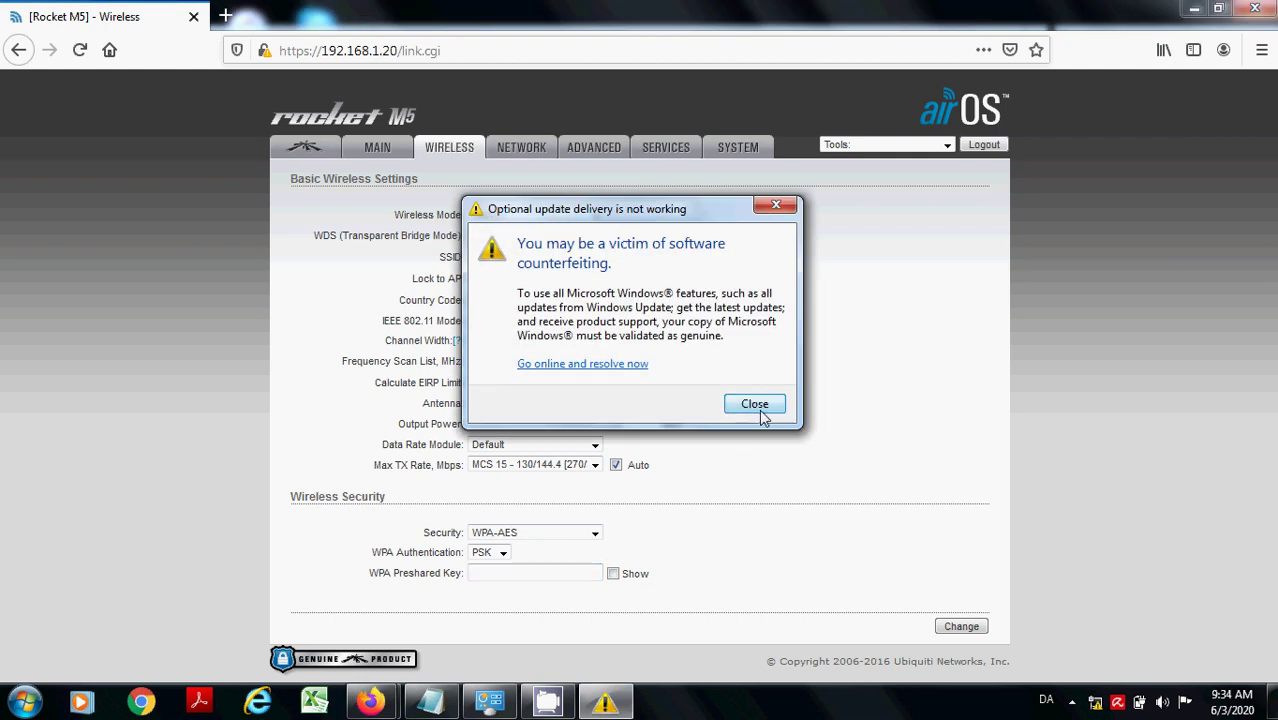
left_click(760, 403)
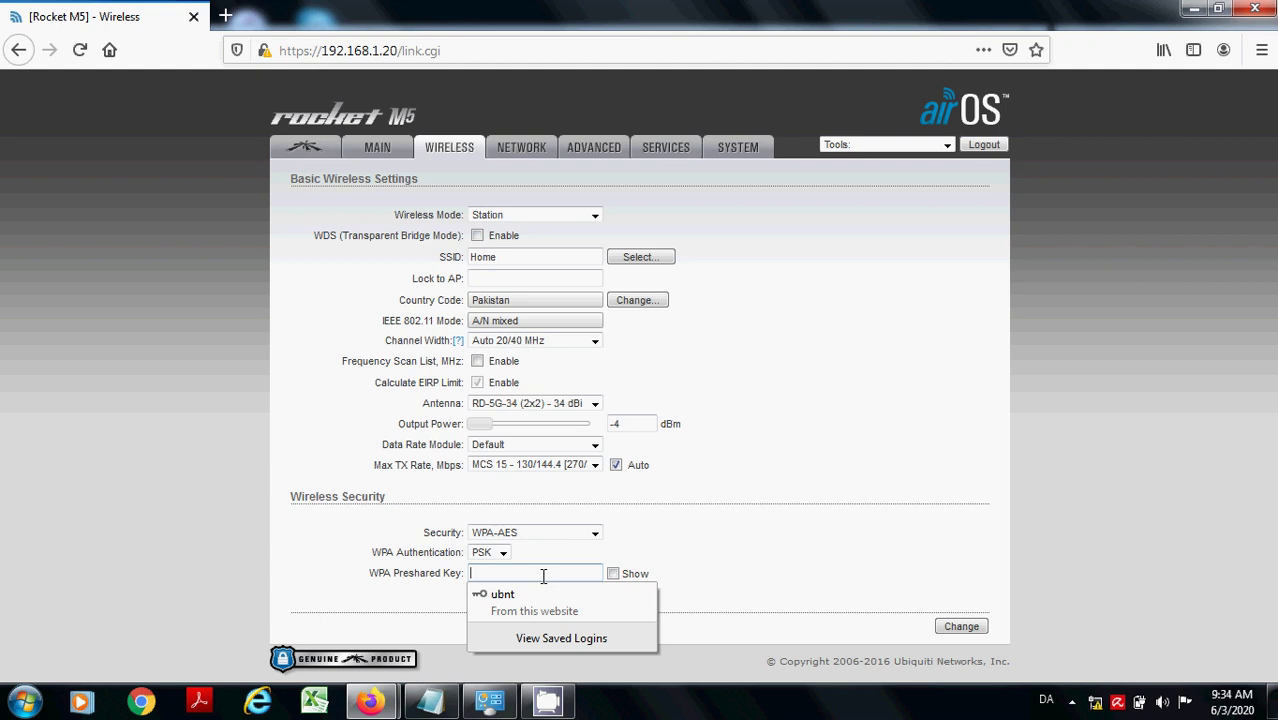
type("ubnt")
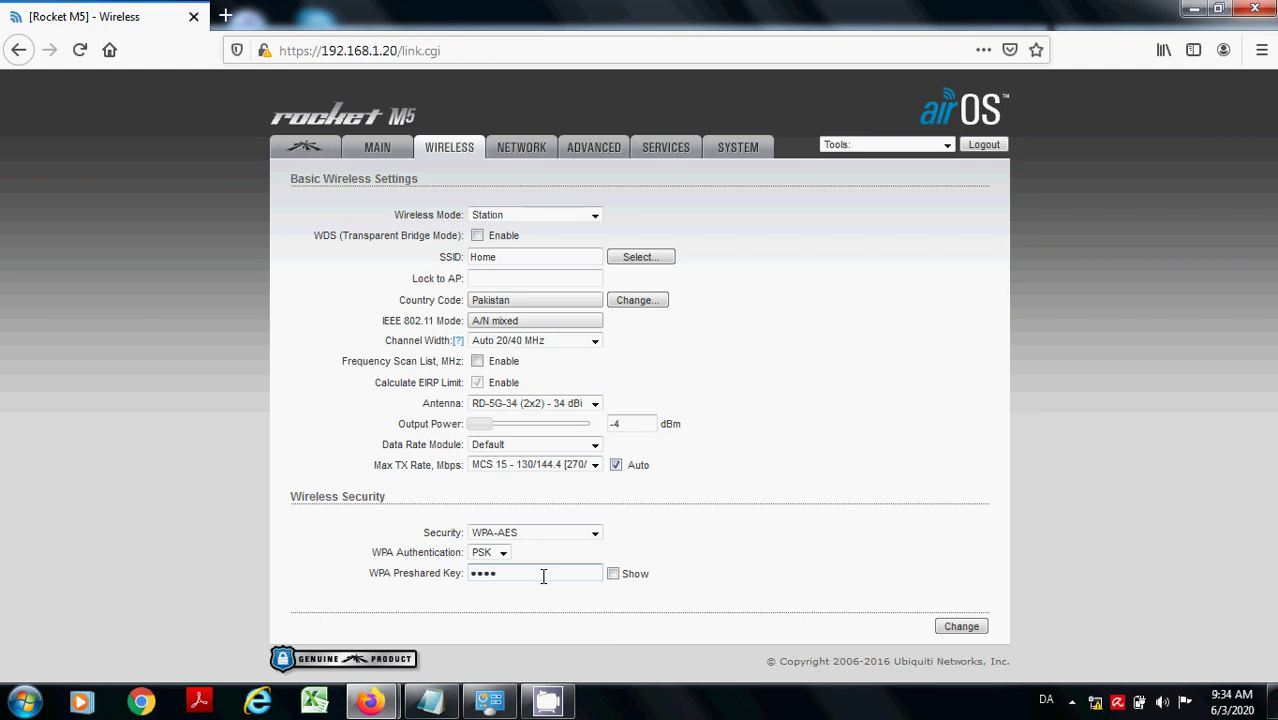
type("ubnt")
left_click(960, 628)
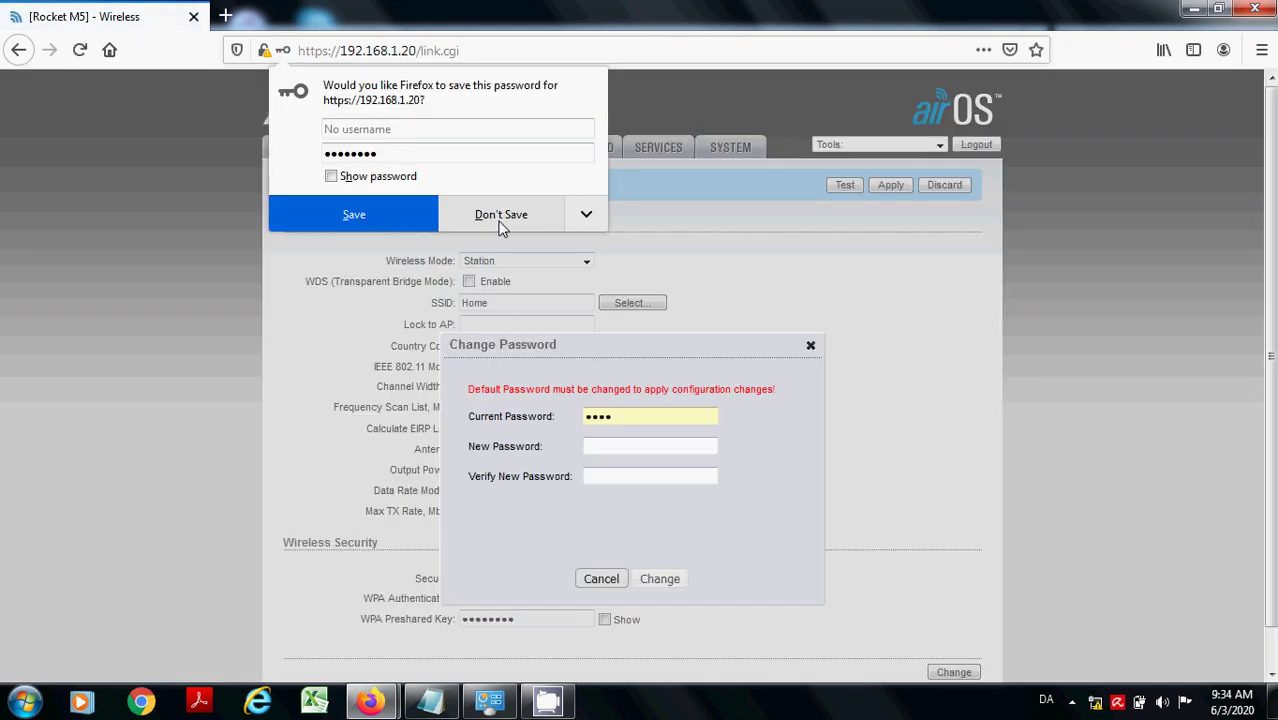
- Enter the current and new admin passwords, confirm the change, and apply the configuration
left_click(348, 218)
left_click(634, 448)
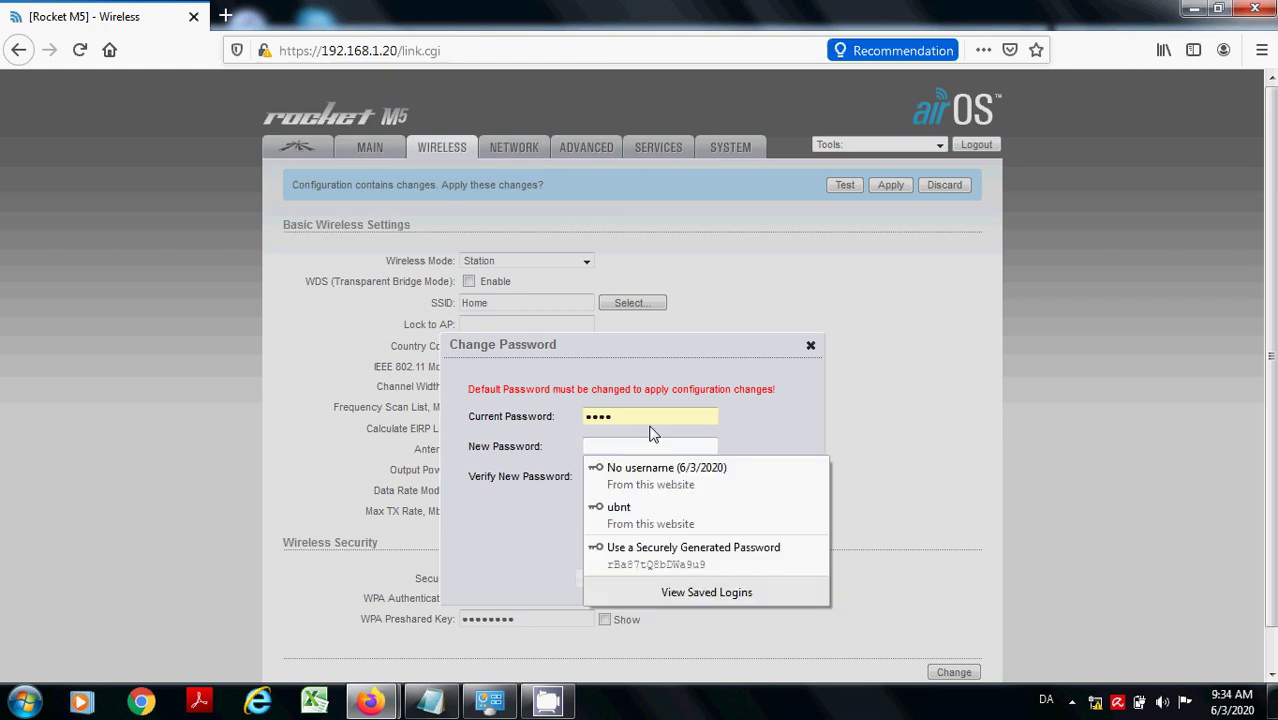
left_click(650, 421)
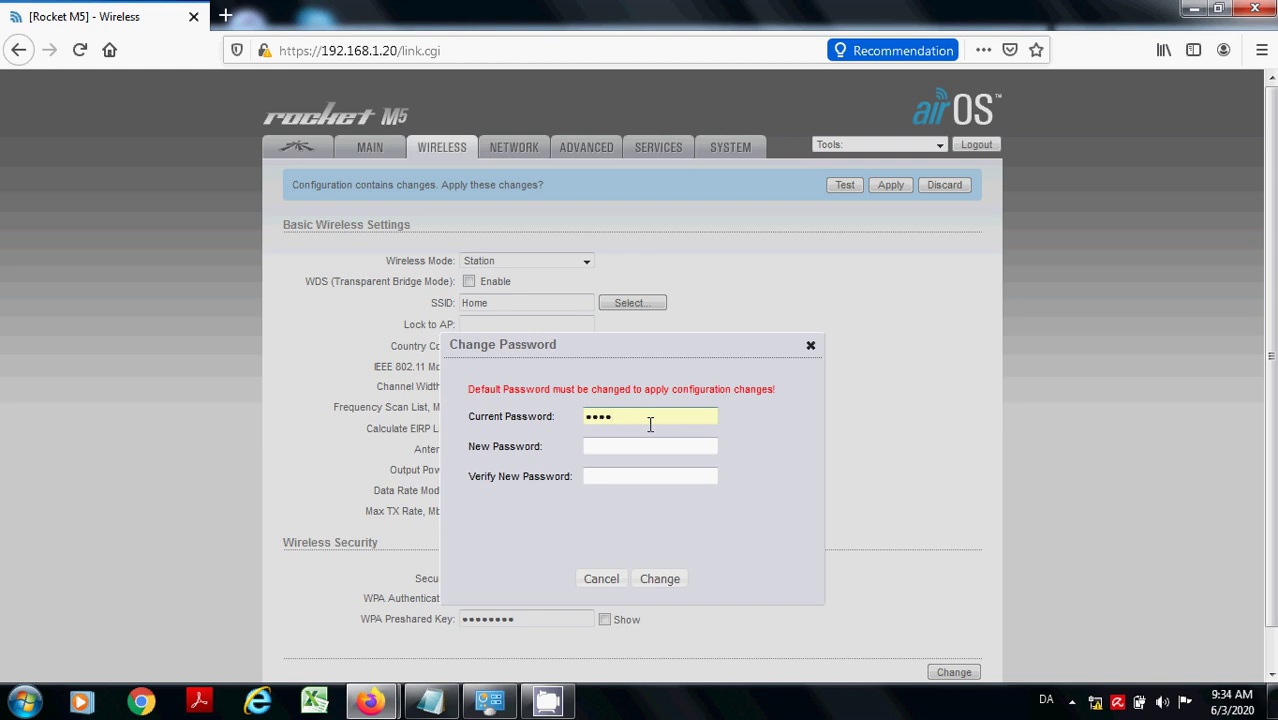
left_click(633, 449)
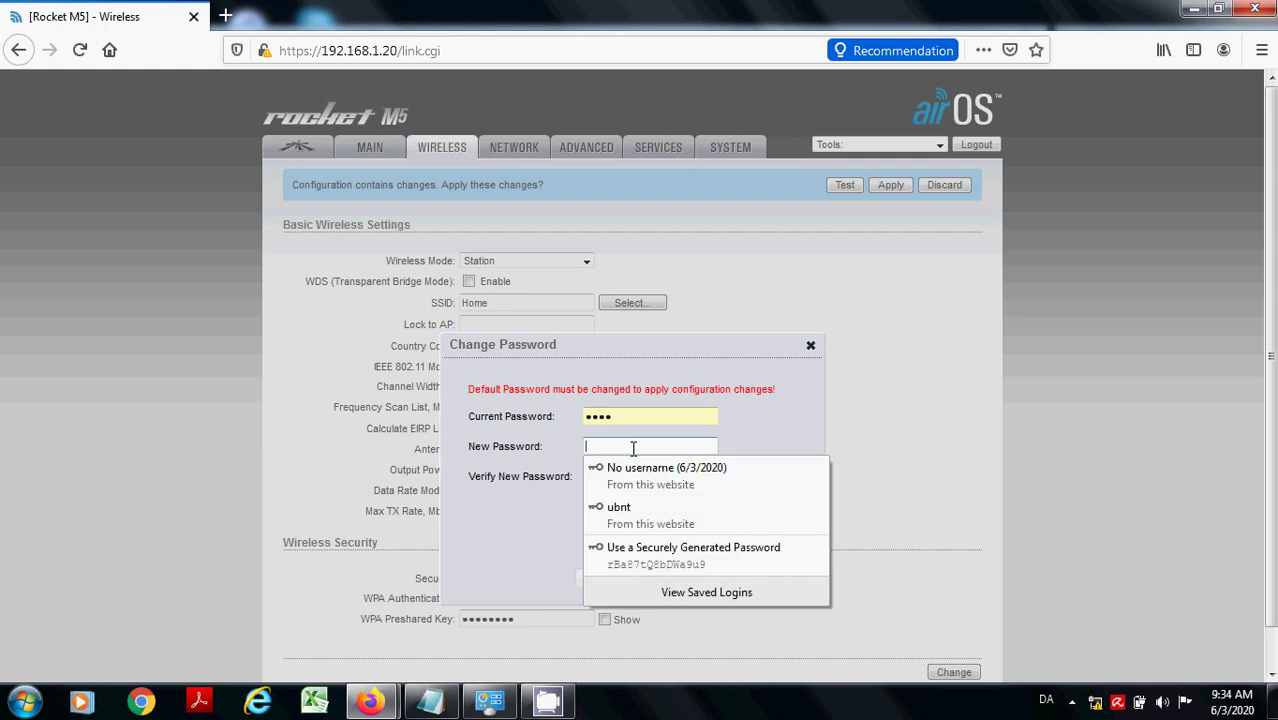
left_click(633, 449)
type("••••••")
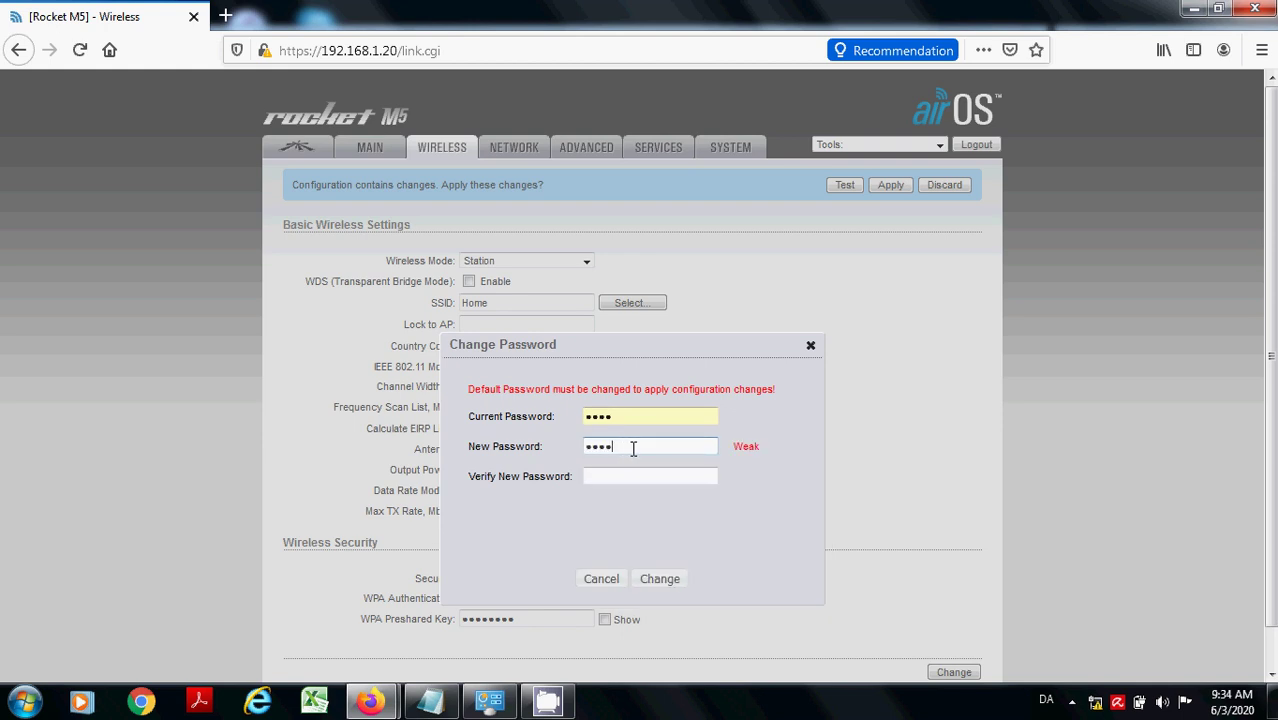
type("••")
left_click(625, 477)
type("••••••••")
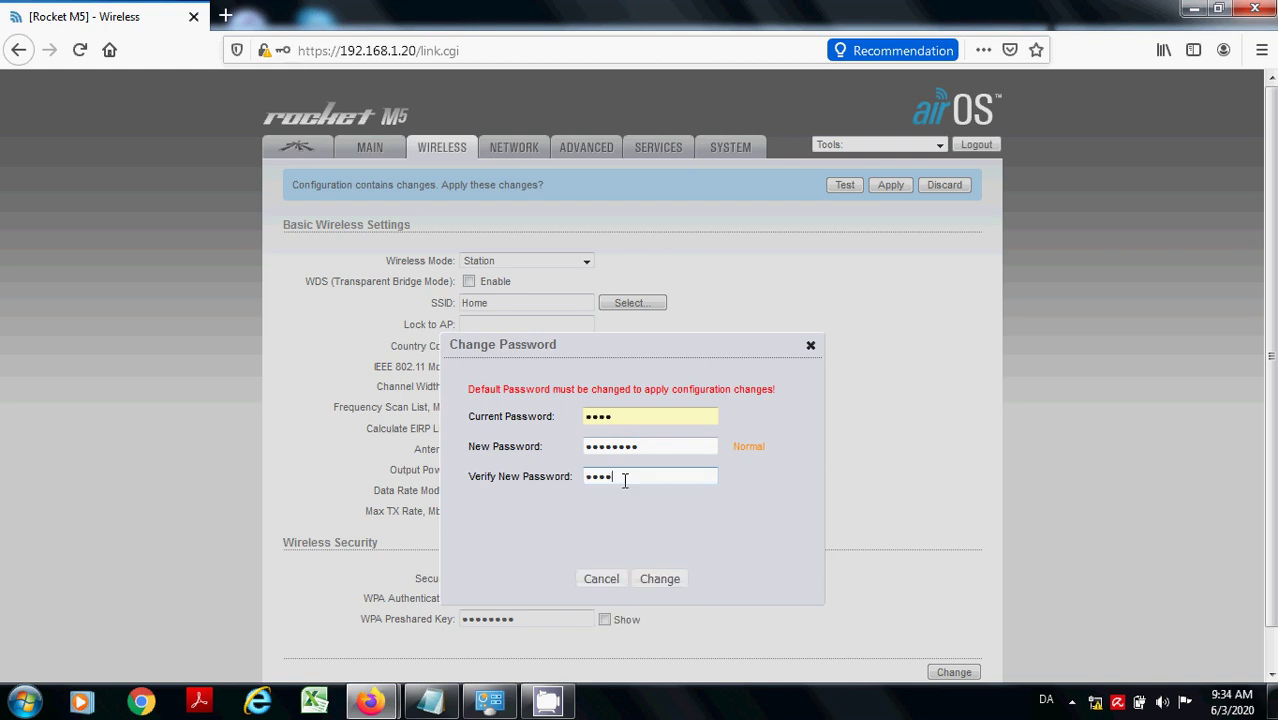
left_click(662, 603)
left_click(662, 580)
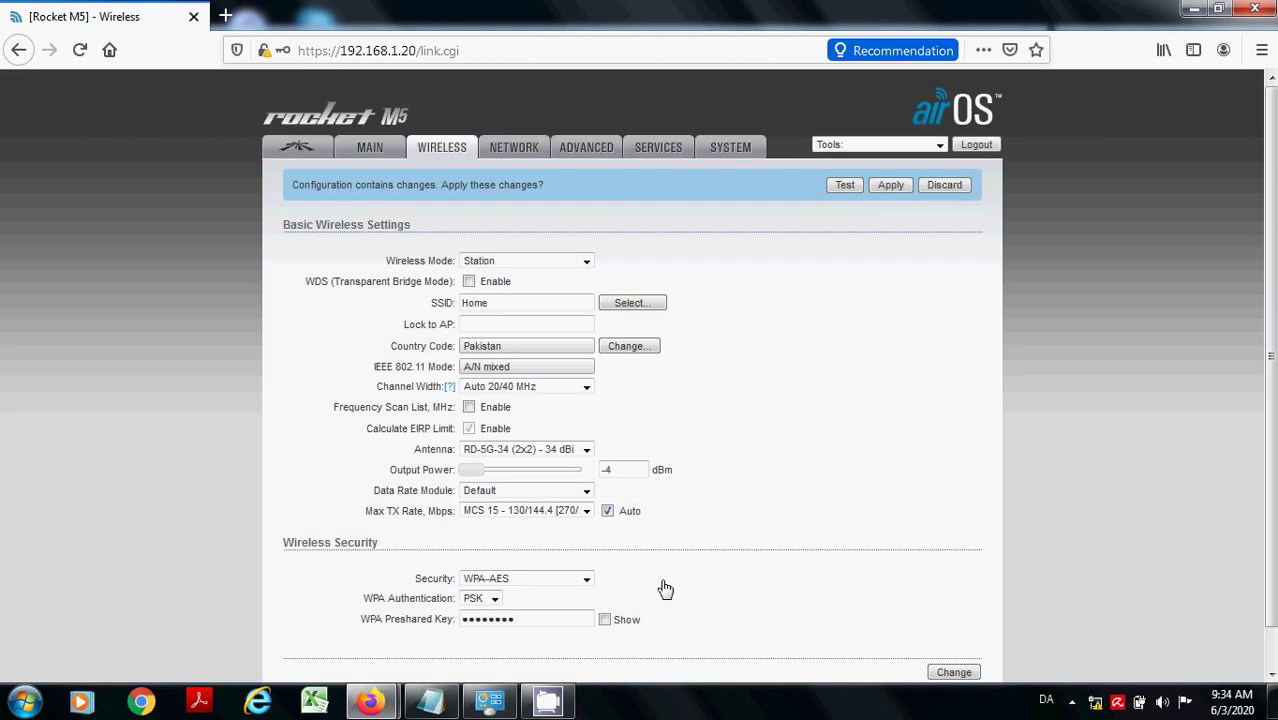
left_click(891, 185)
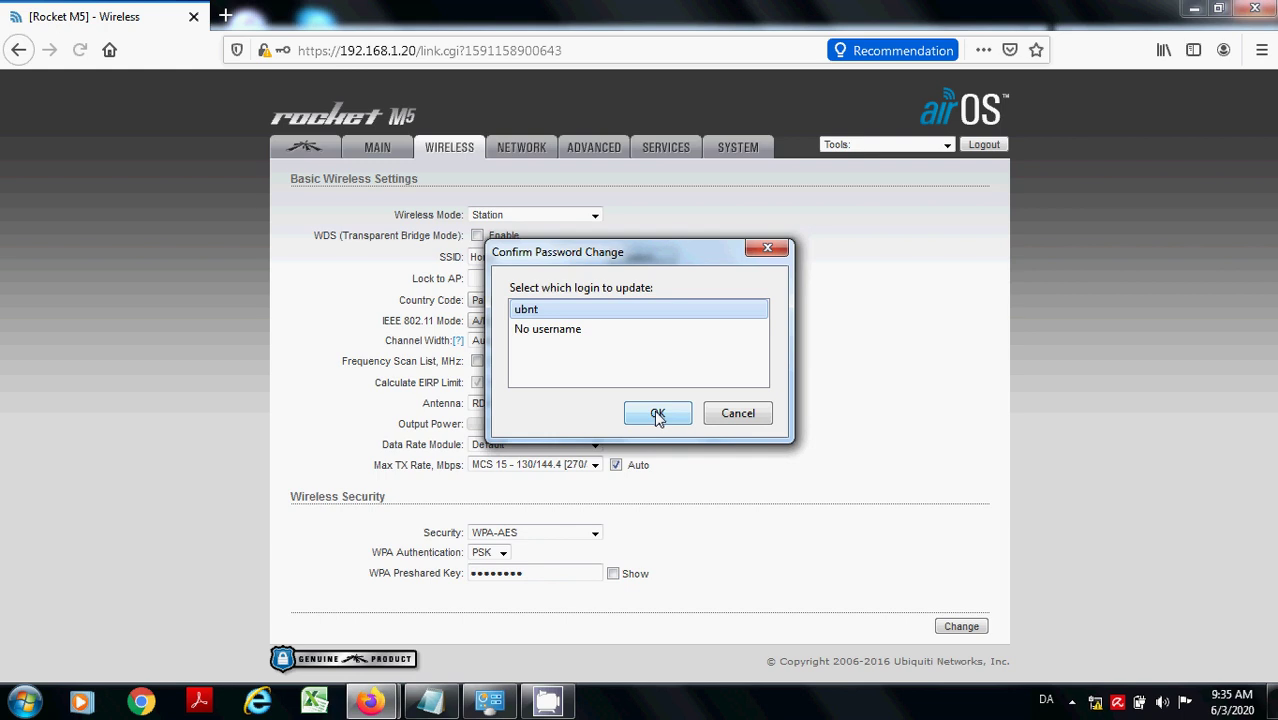
- Accept Firefox's saved-login update and leave Wireless Mode set to Station
left_click(658, 414)
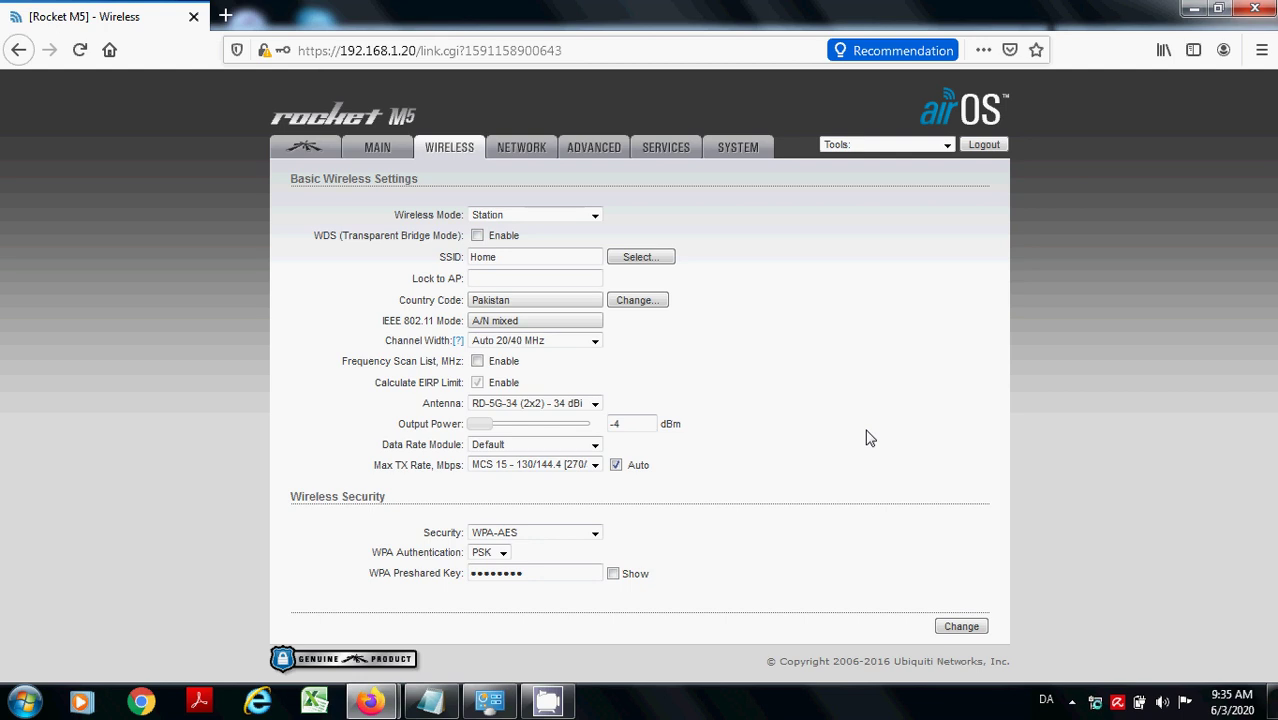
left_click(595, 218)
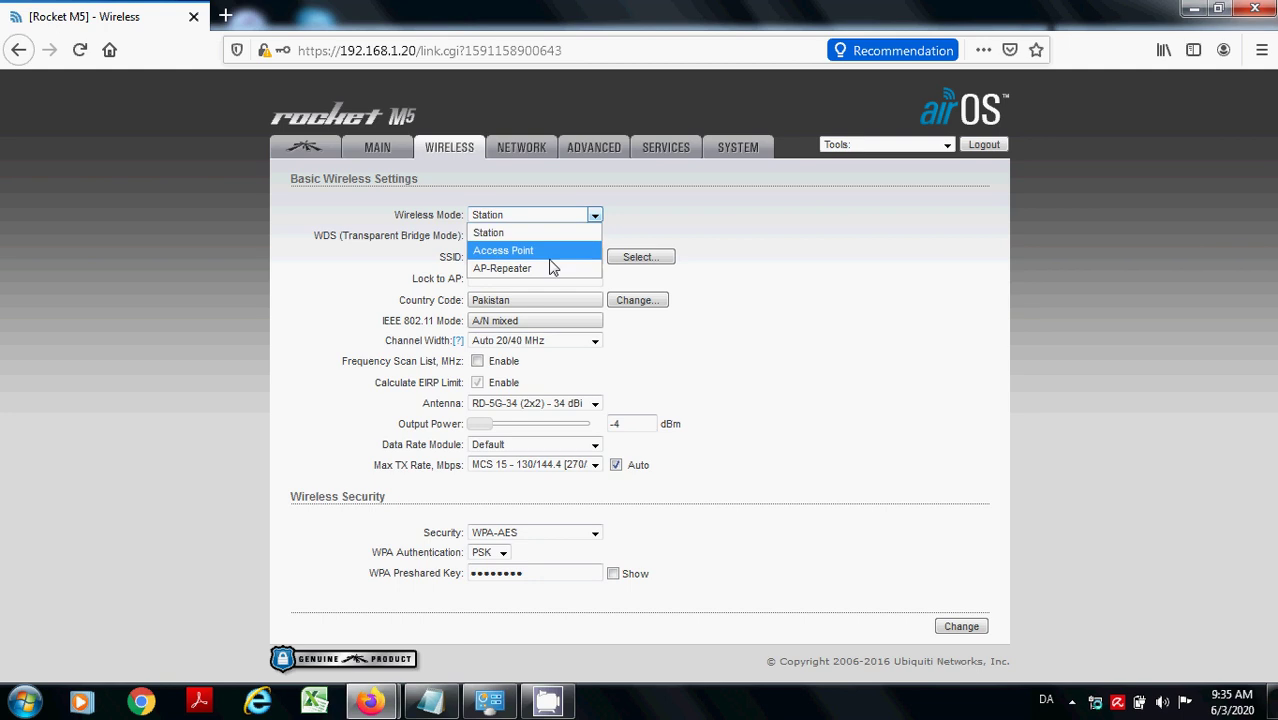
left_click(550, 190)
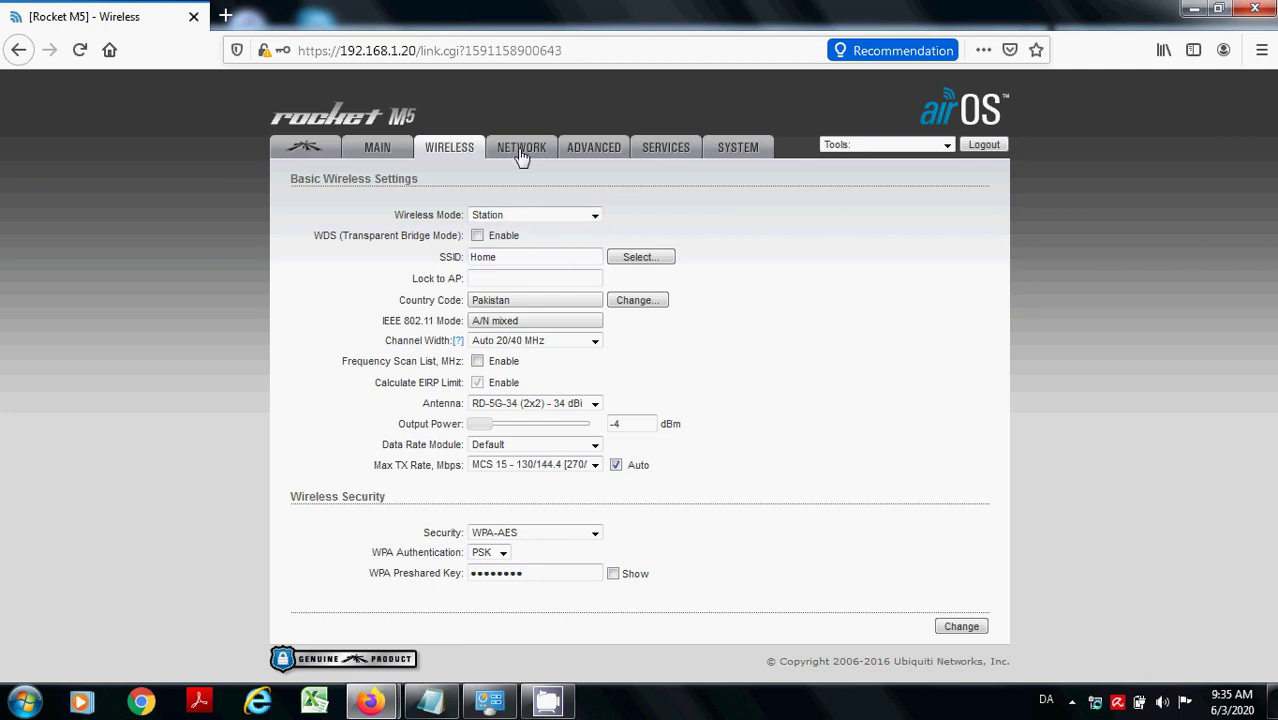
- On the Network page, check the Bridge-mode management IP 192.168.1.20, leaving it unchanged
left_click(520, 152)
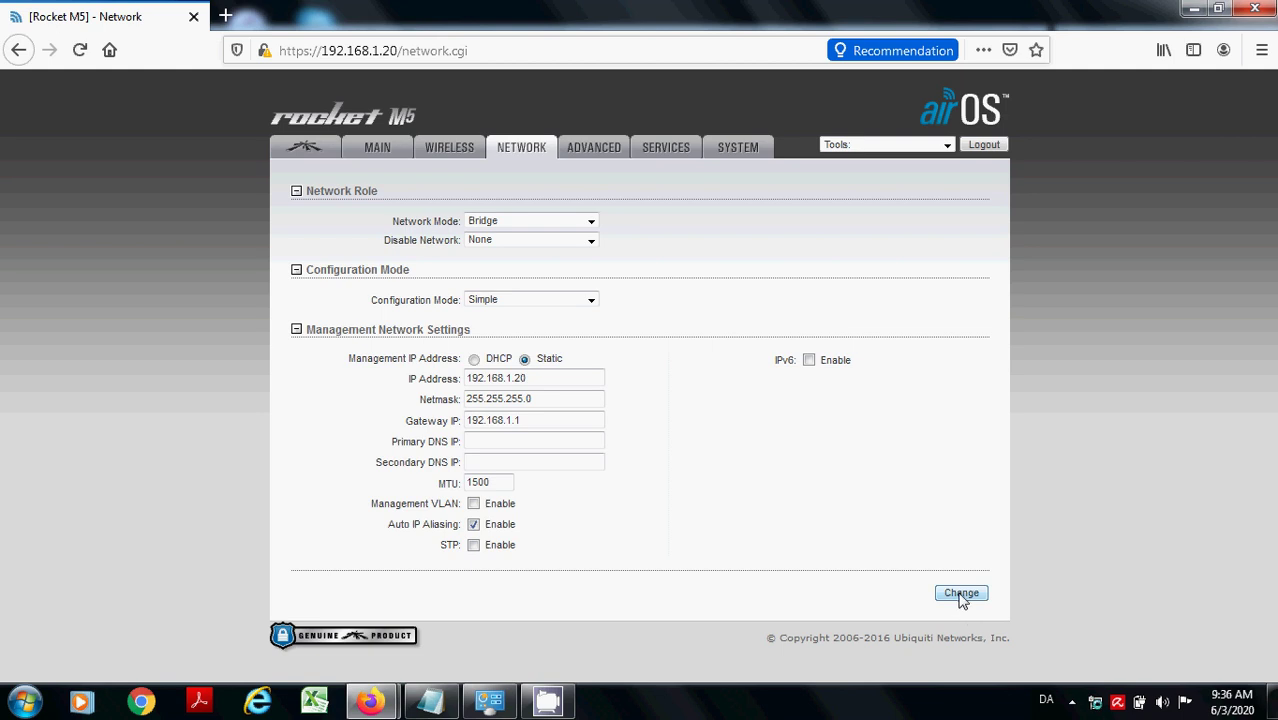
left_click(526, 378)
double_click(531, 378)
left_click(531, 378)
double_click(530, 378)
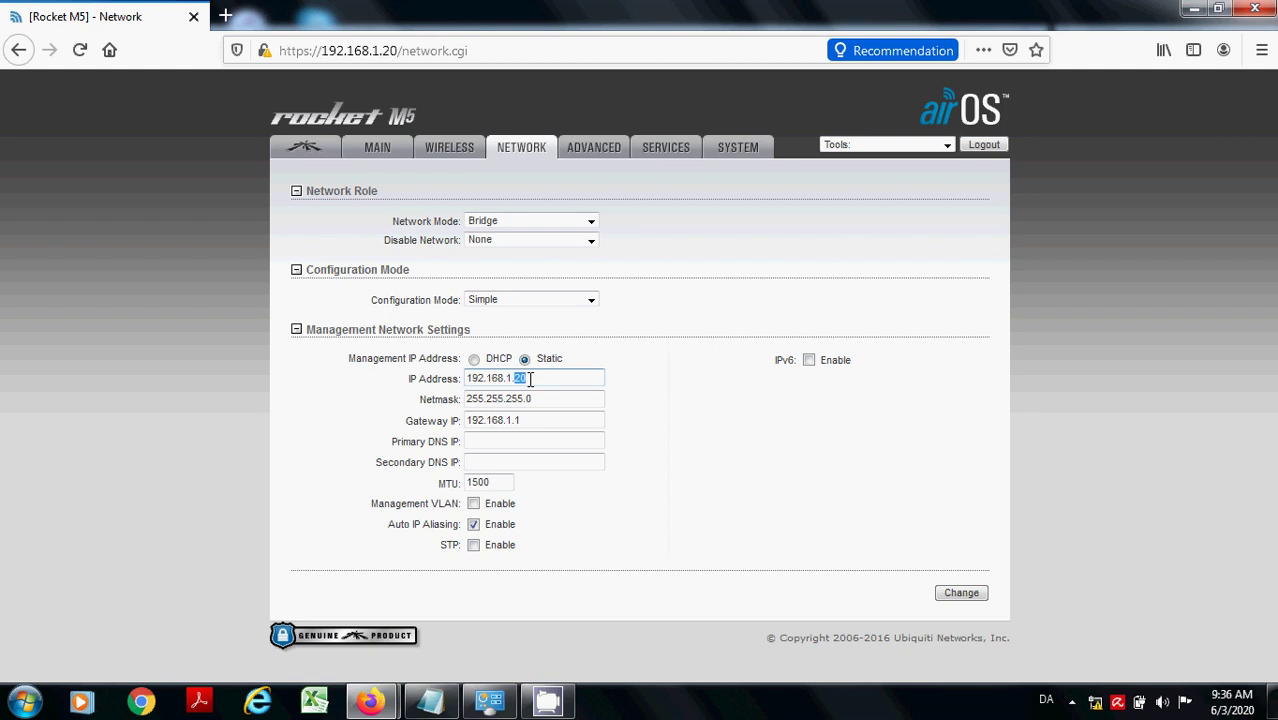
left_click(530, 378)
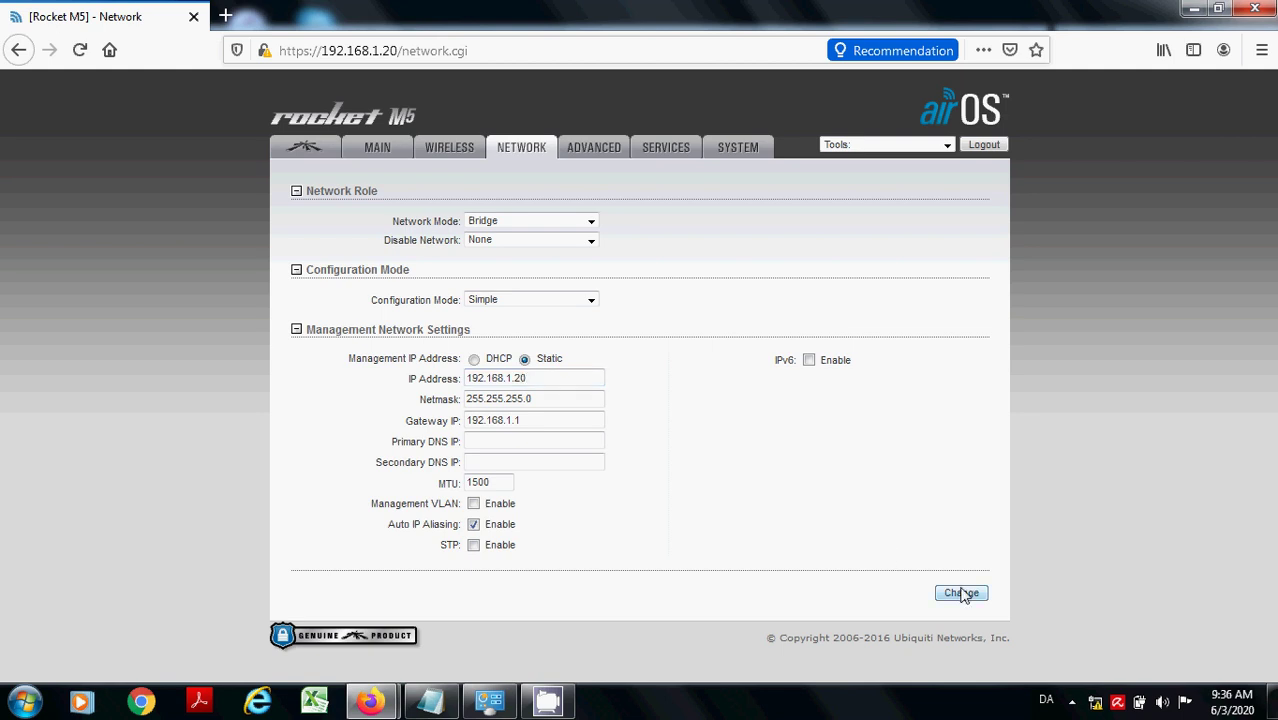